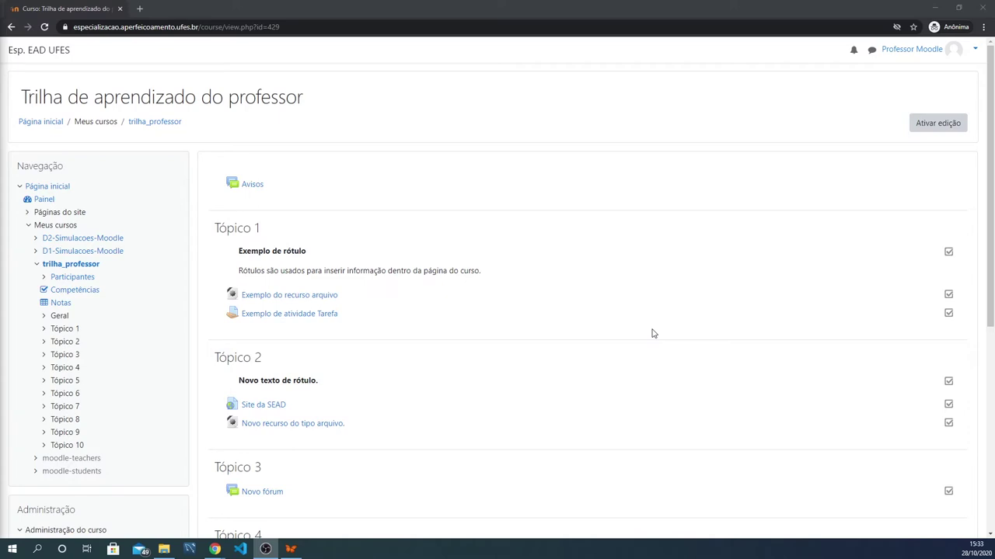
Step: Turn on course editing and start adding a Tarefa activity in Tópico 3
click(938, 123)
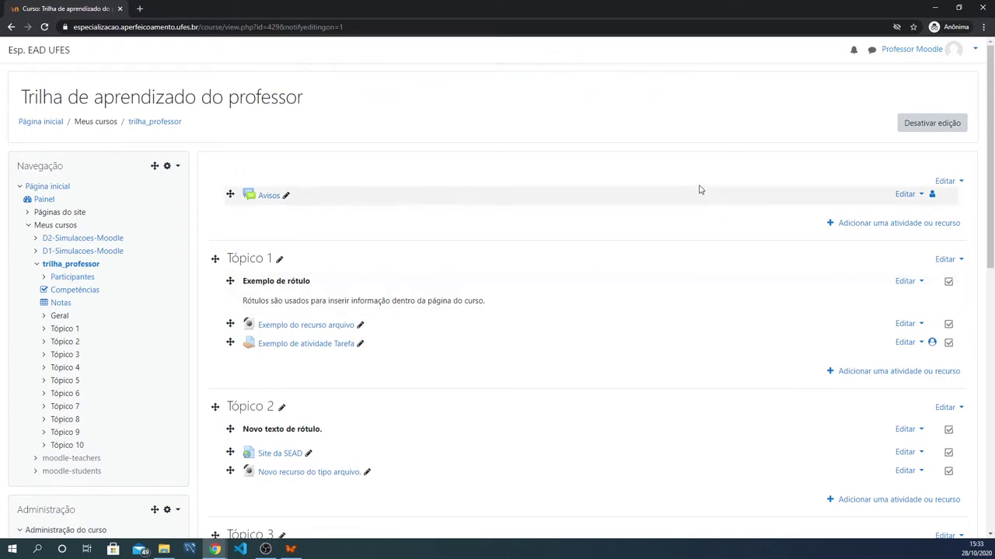
scroll(591, 296, down, 1)
scroll(404, 385, down, 2)
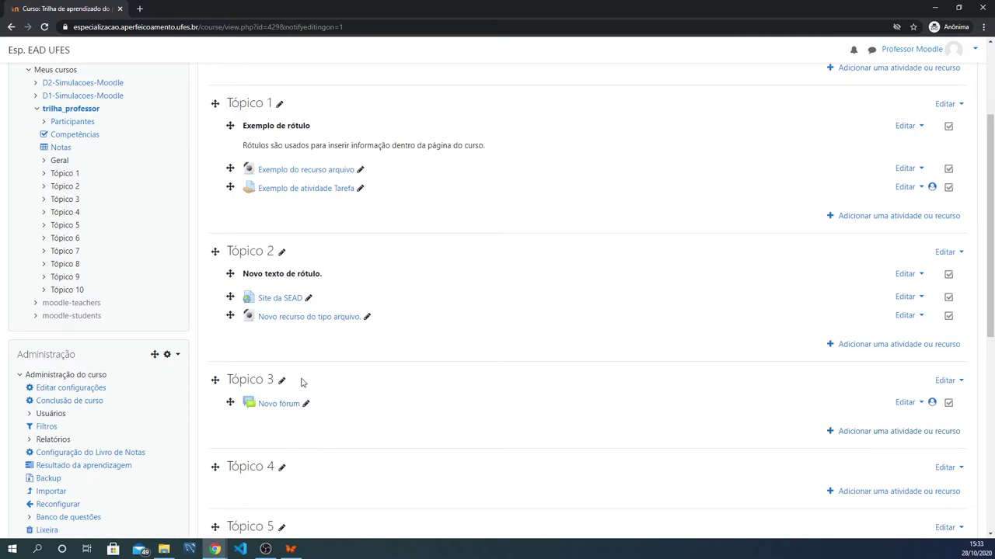
click(881, 432)
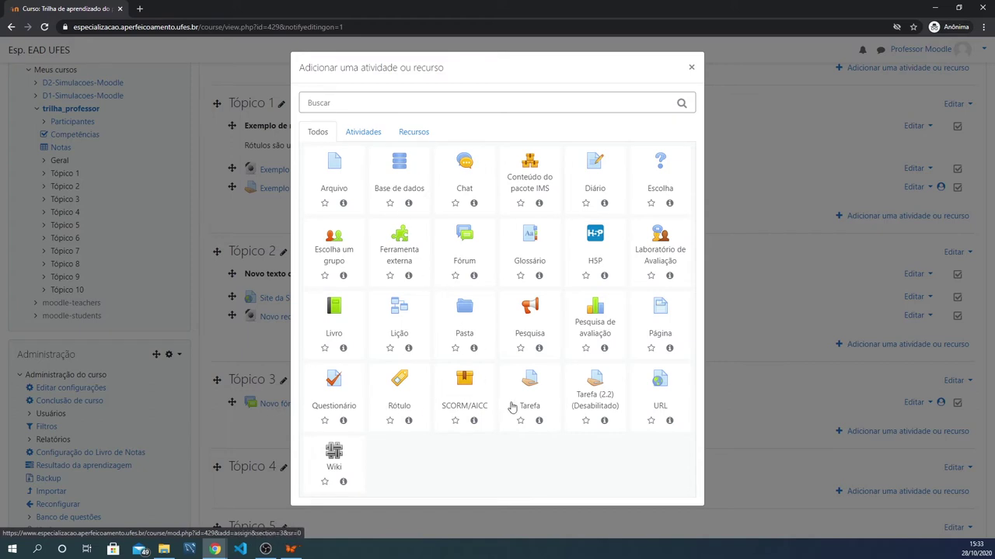
click(530, 385)
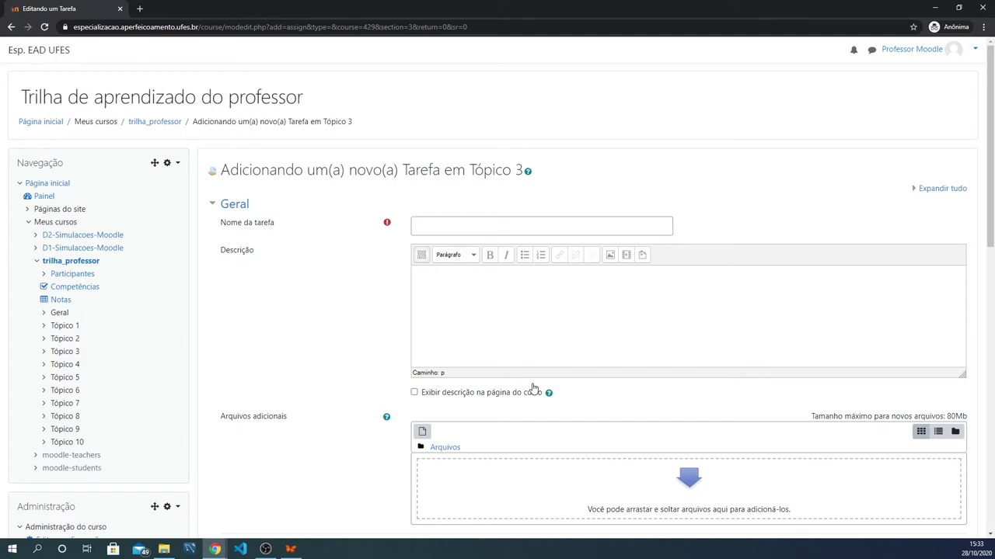
Step: Collapse the Geral and Disponibilidade sections, and review the assignment's availability dates and deadline options
scroll(304, 303, down, 1)
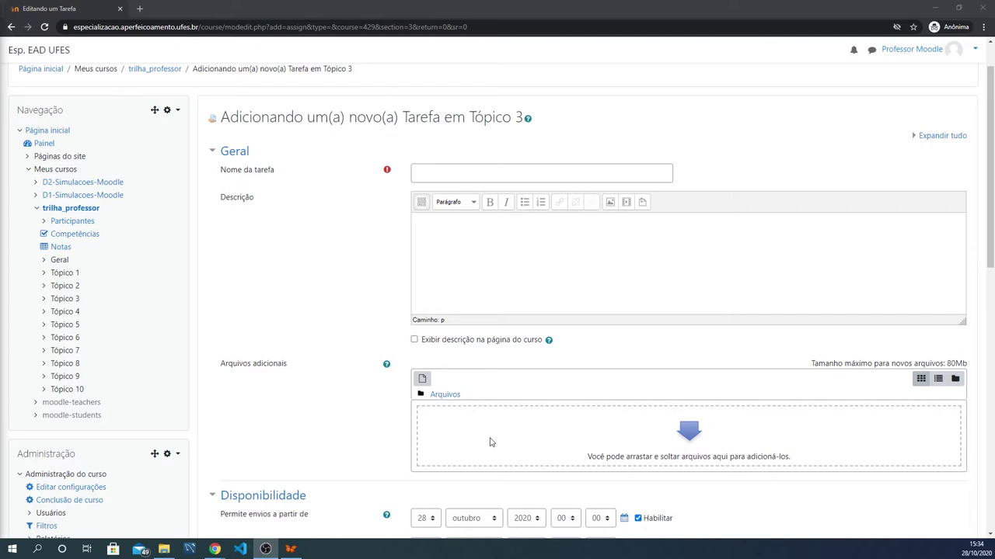
click(262, 495)
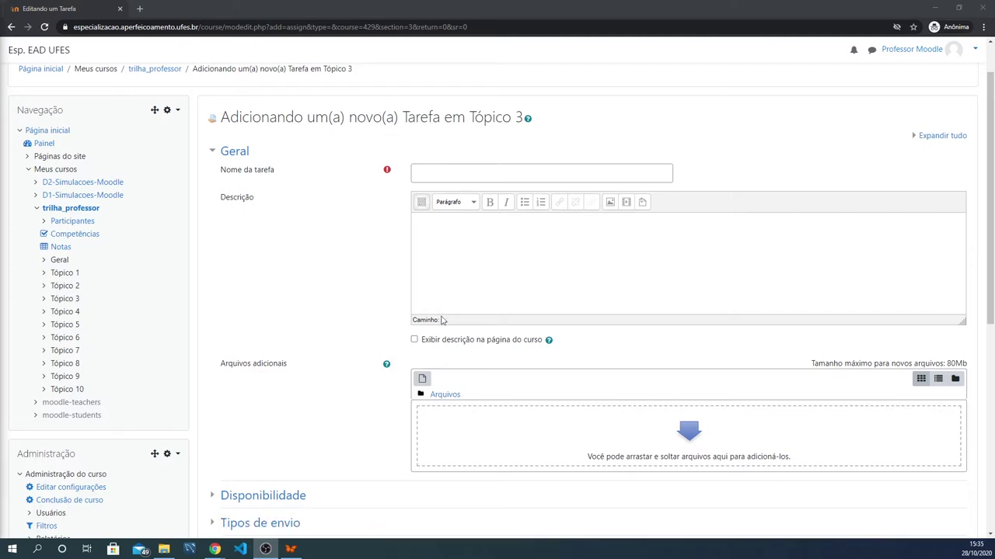
click(224, 155)
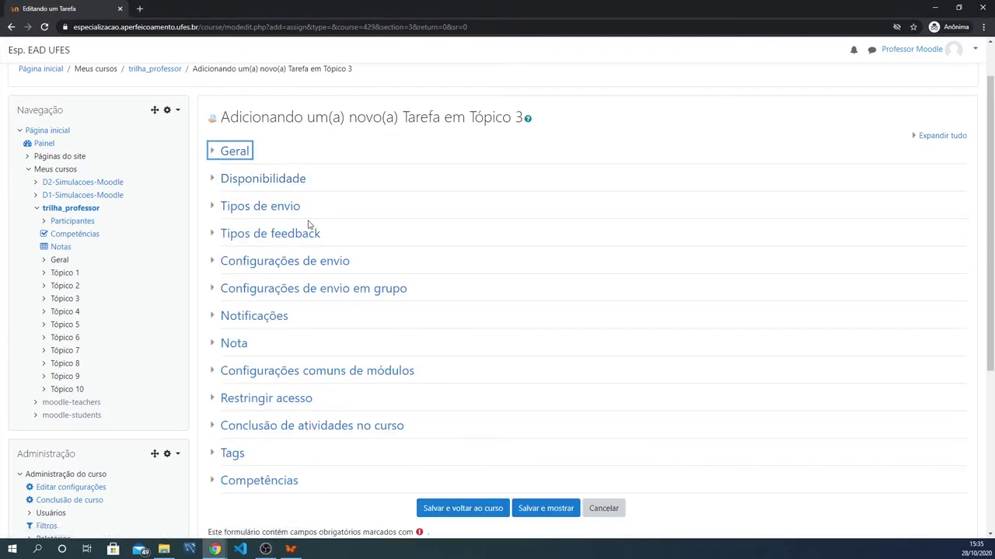
click(212, 179)
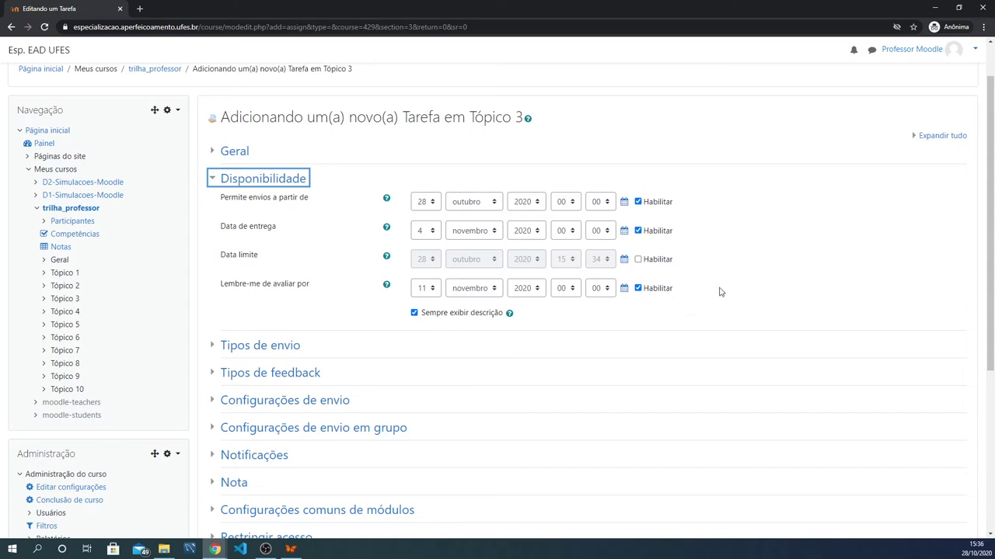
key(Return)
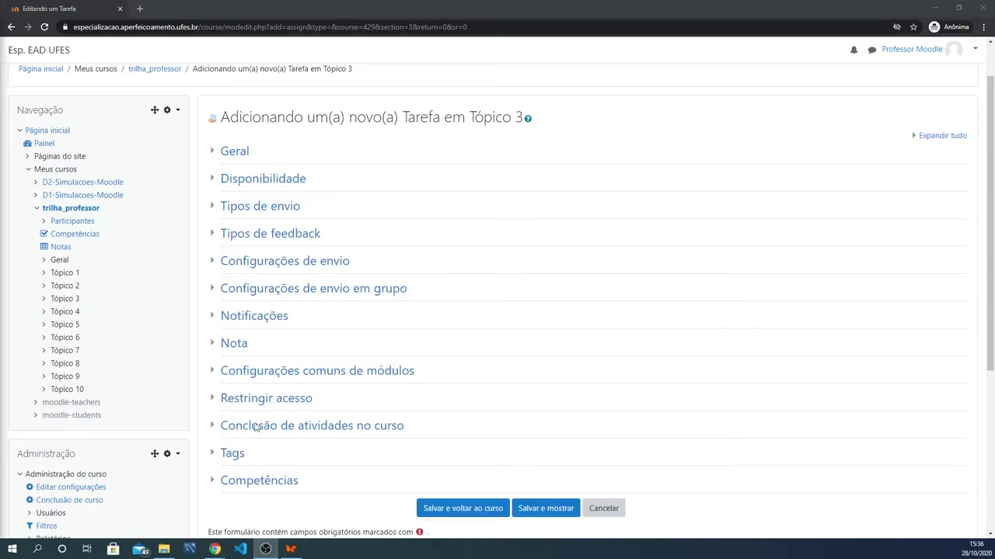
Step: Under Tipos de envio, try Texto online in place of Envios de arquivo and restore file submissions
click(212, 206)
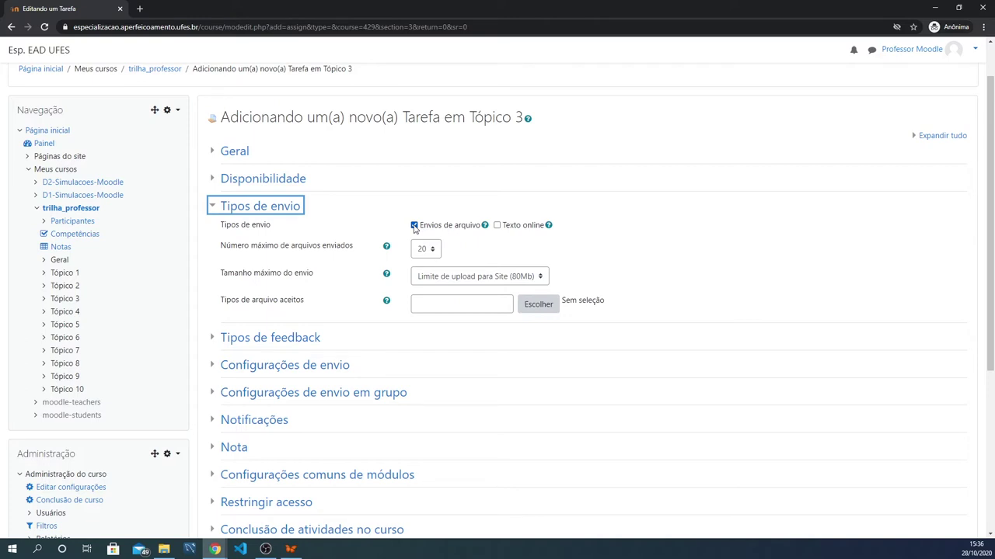
click(415, 225)
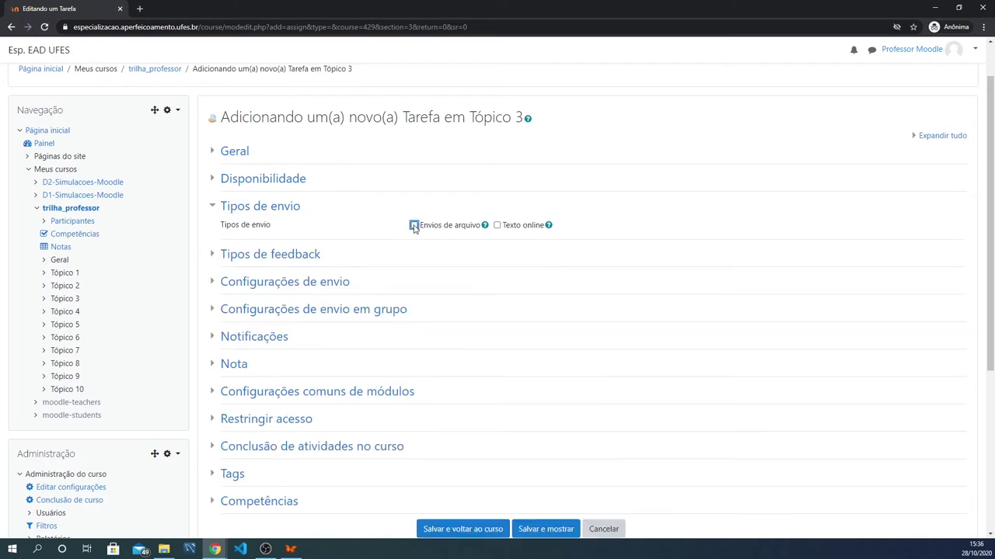
click(498, 226)
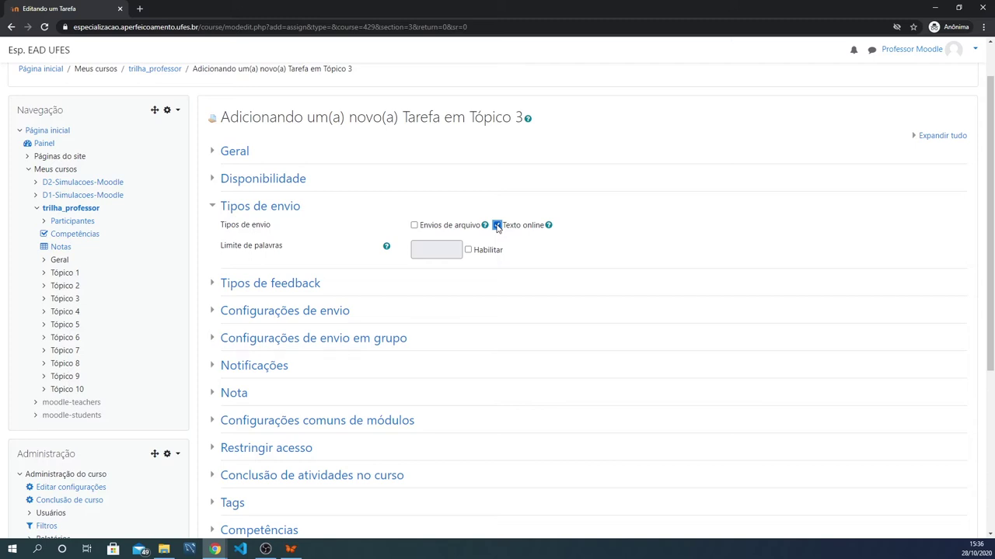
click(498, 226)
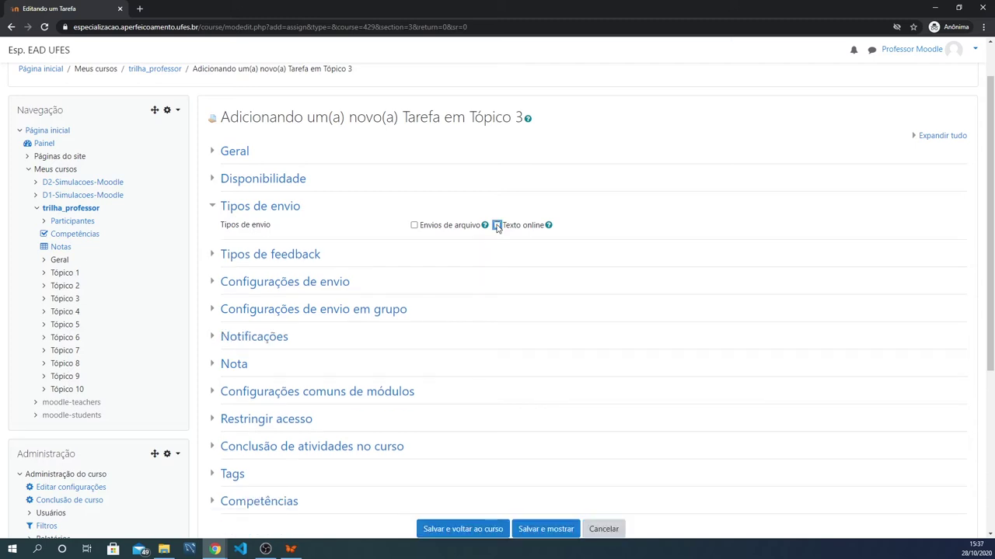
click(414, 226)
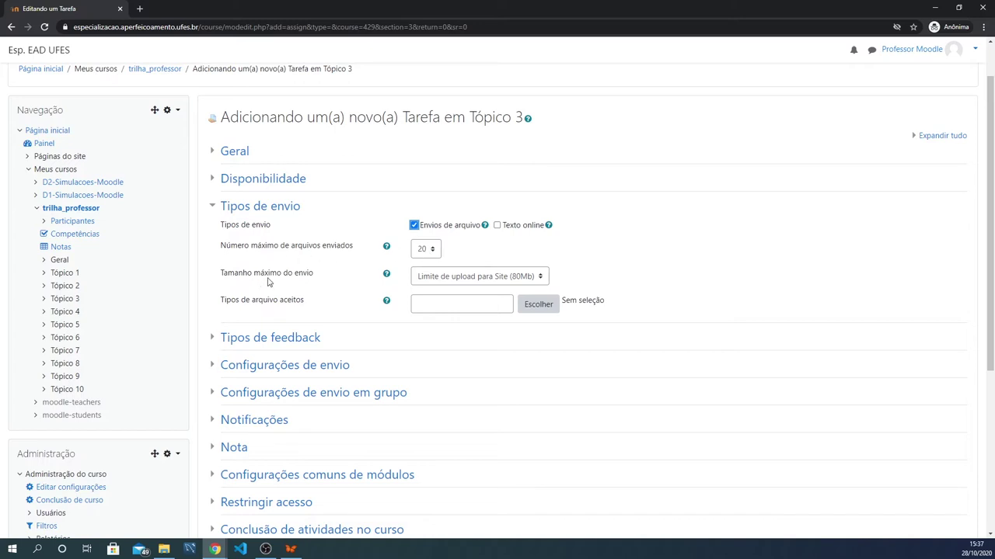
Step: Examine the maximum submission size options and the accepted file types field in Tipos de envio
click(455, 278)
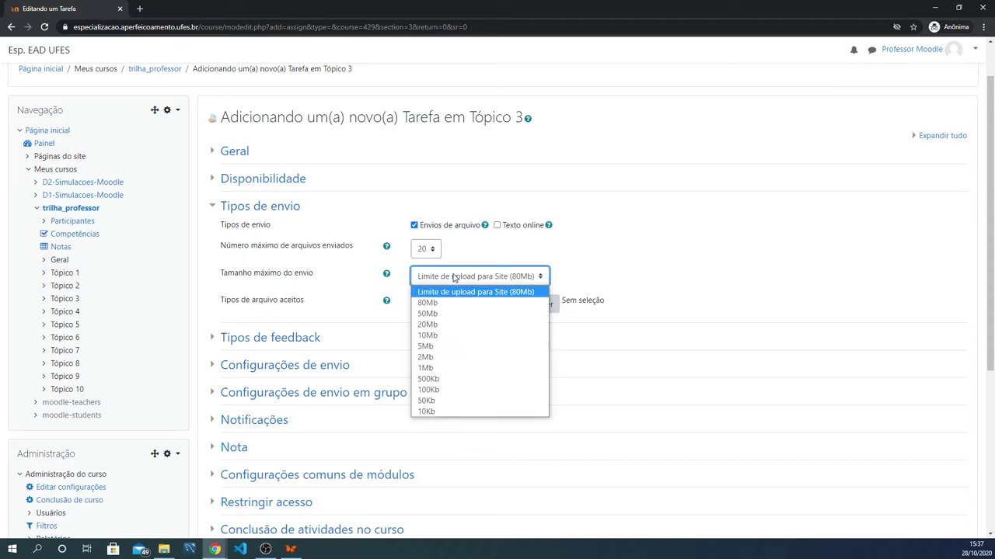
click(455, 278)
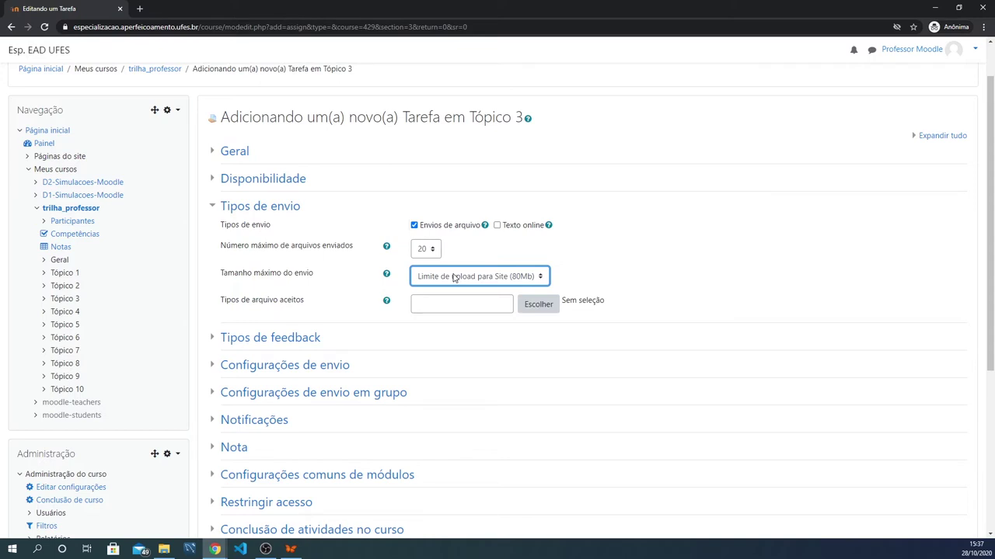
click(533, 278)
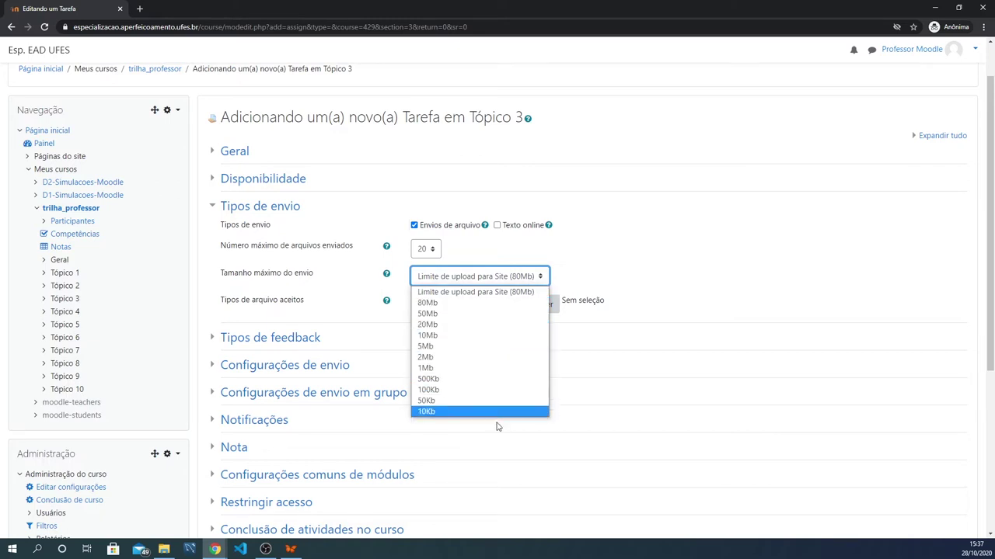
click(521, 278)
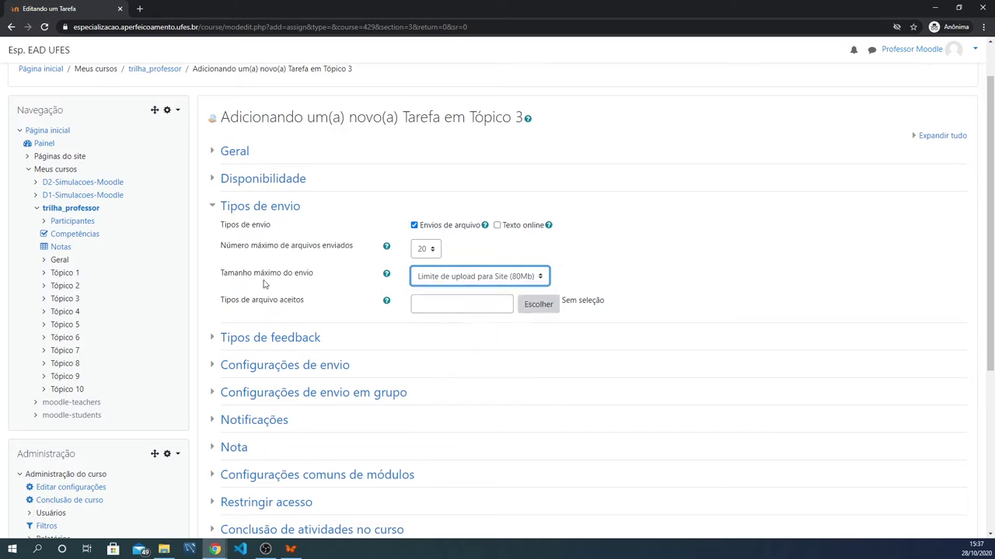
click(447, 305)
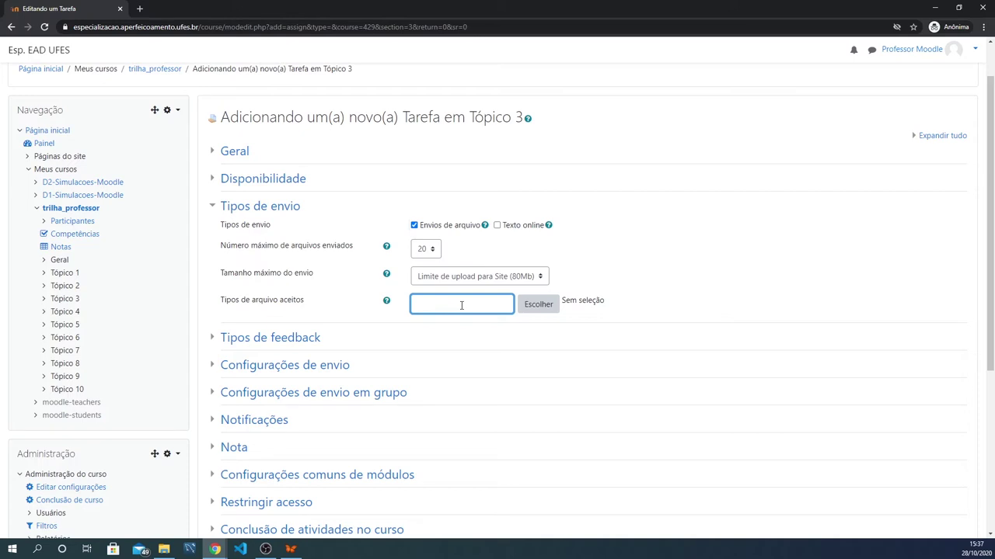
click(210, 208)
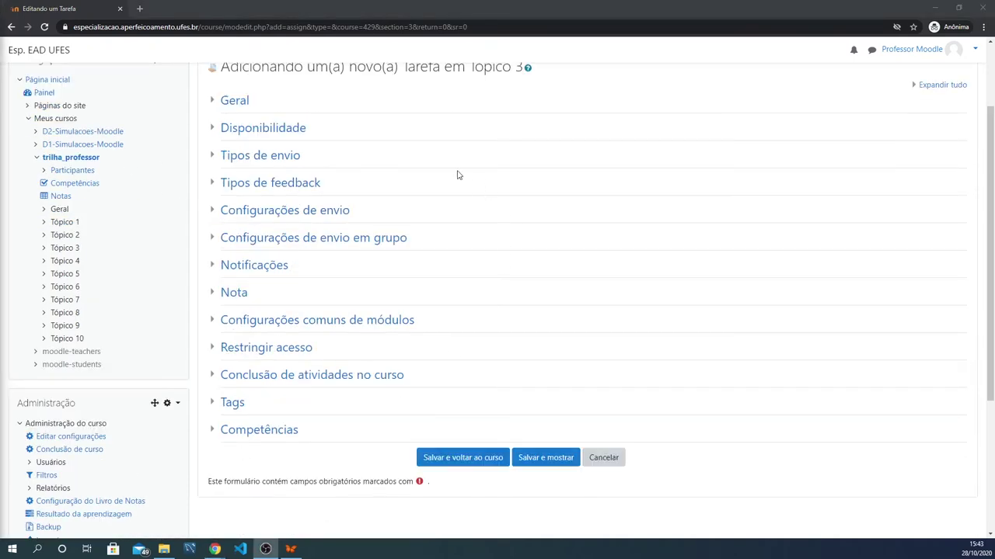
Step: Turn off Envios de arquivo in the assignment's Tipos de envio settings
click(212, 157)
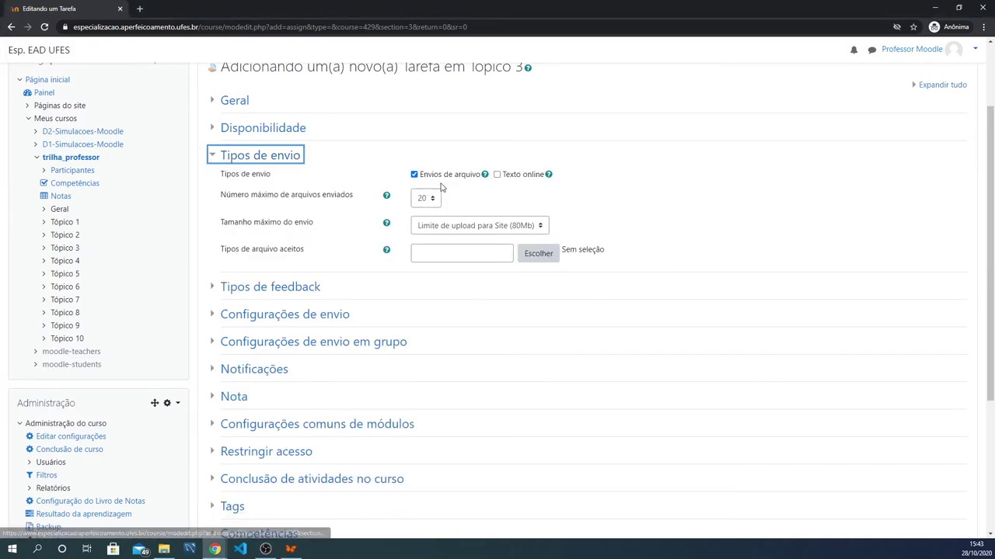
click(417, 175)
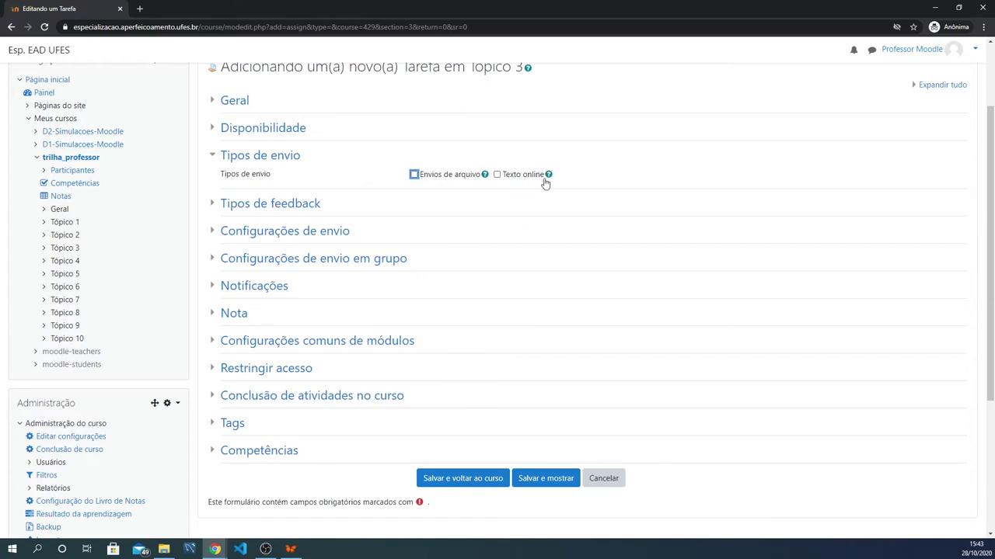
click(610, 171)
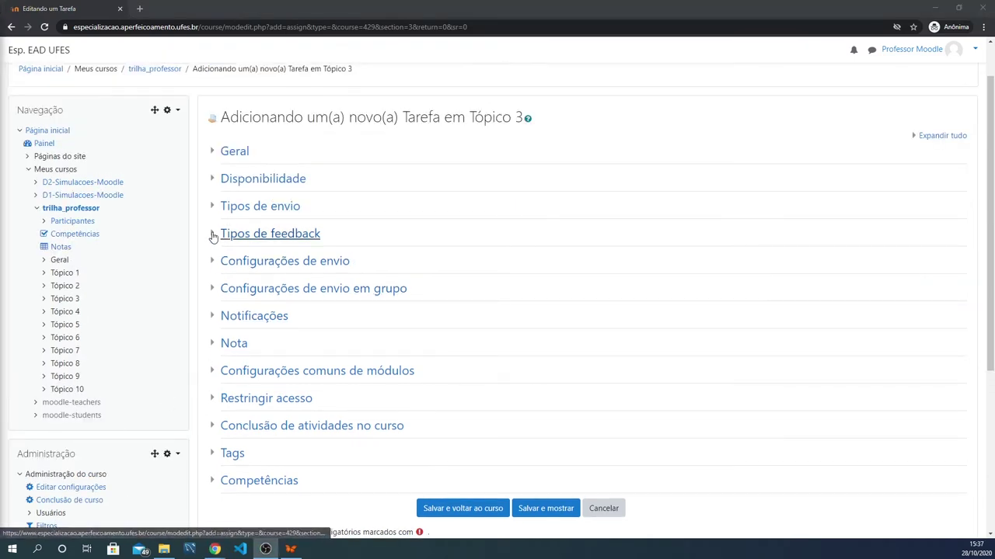
Step: Enable Comentários de feedback under Tipos de feedback and collapse the section
click(213, 235)
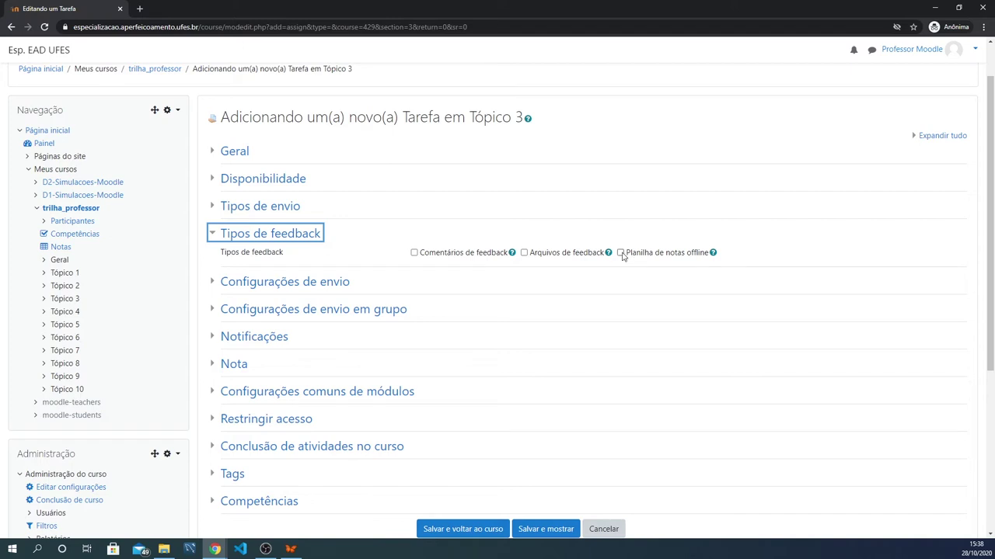
click(415, 253)
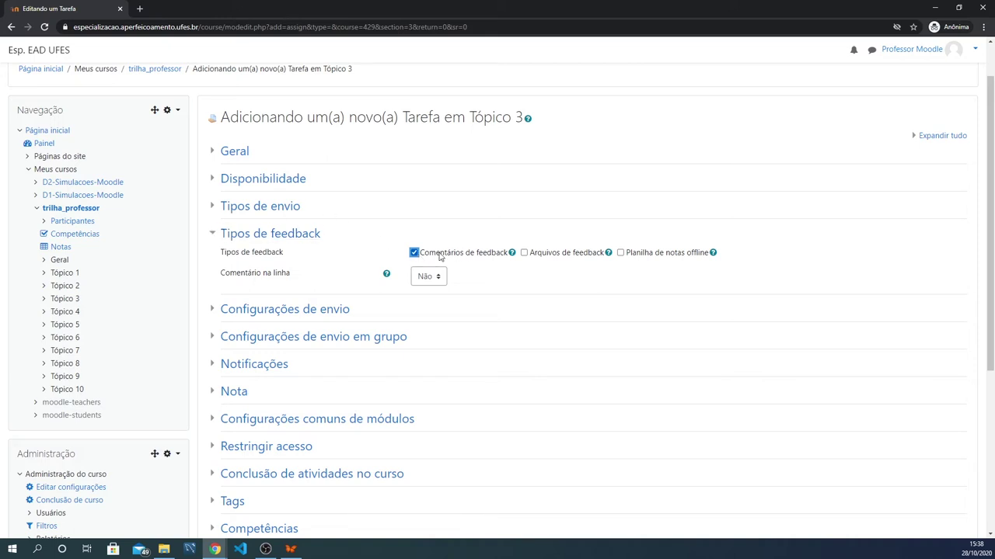
click(214, 239)
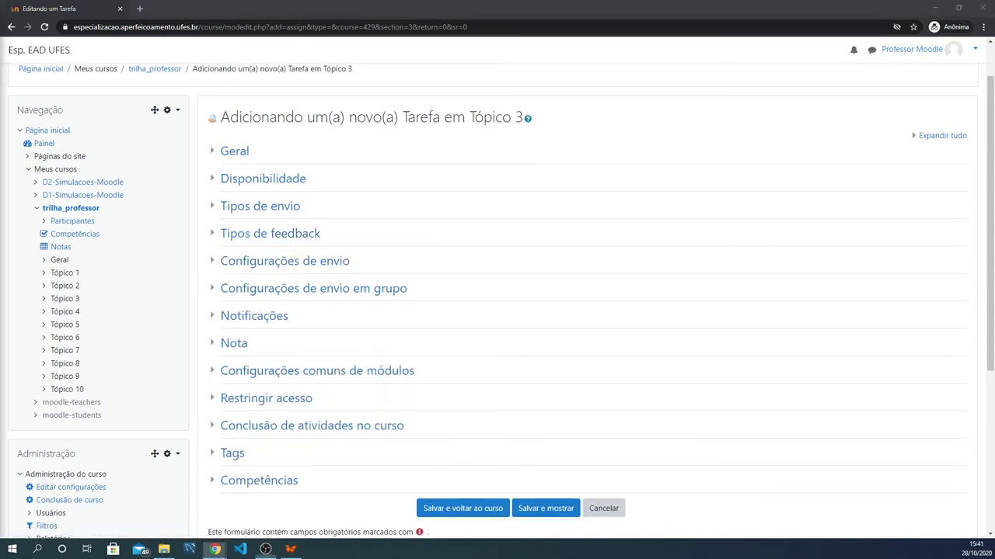
Step: In Configurações de envio, try Nunca for Tentativas reabertas and return it to Manualmente
click(214, 263)
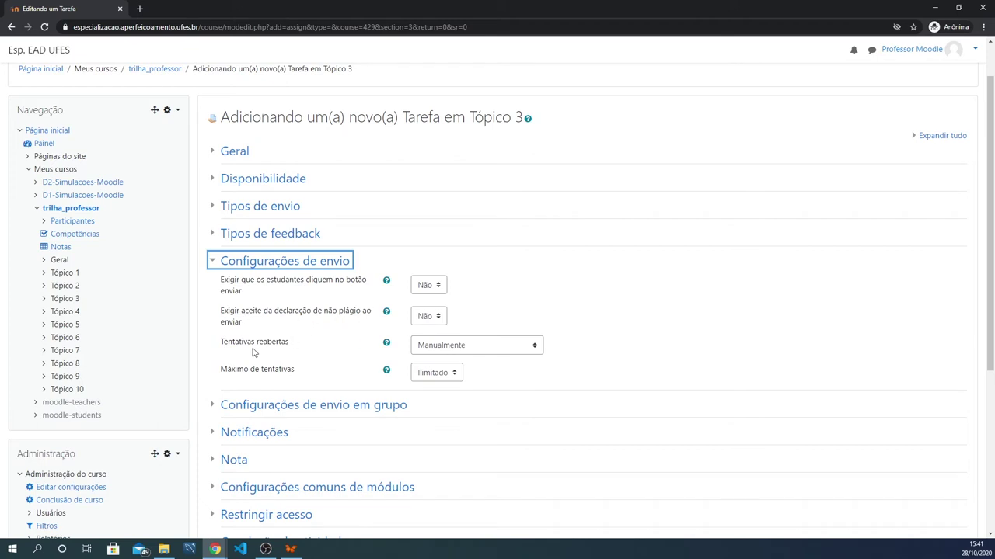
click(472, 346)
click(466, 362)
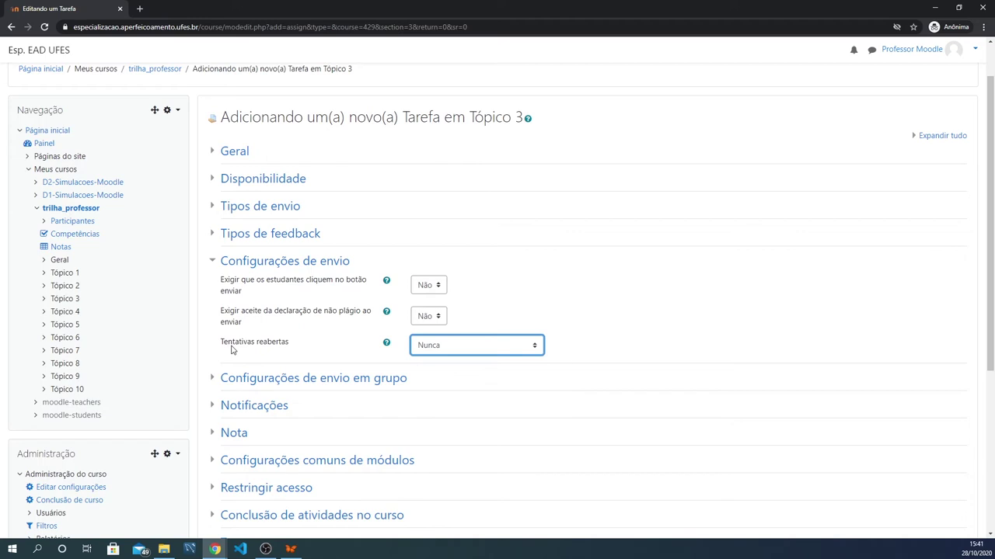
click(471, 349)
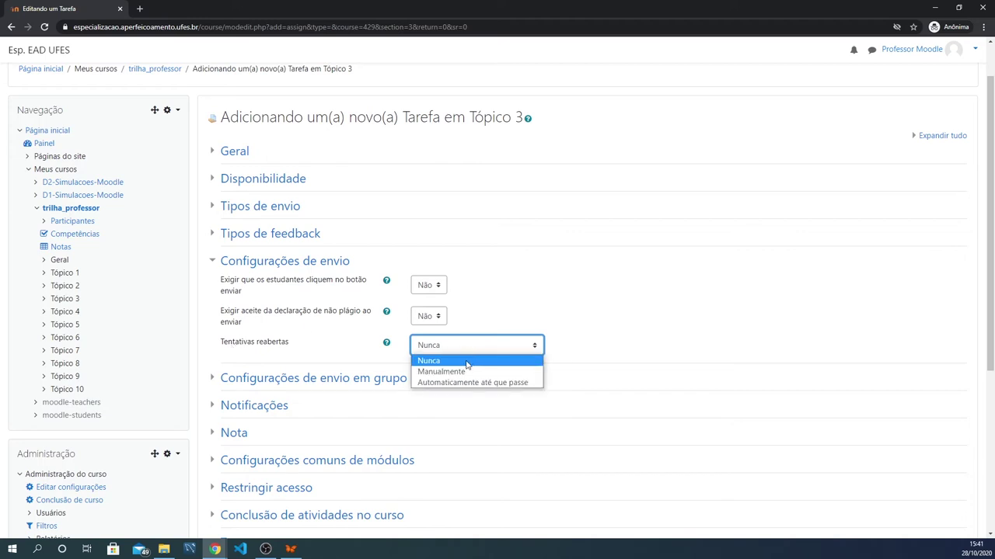
click(469, 372)
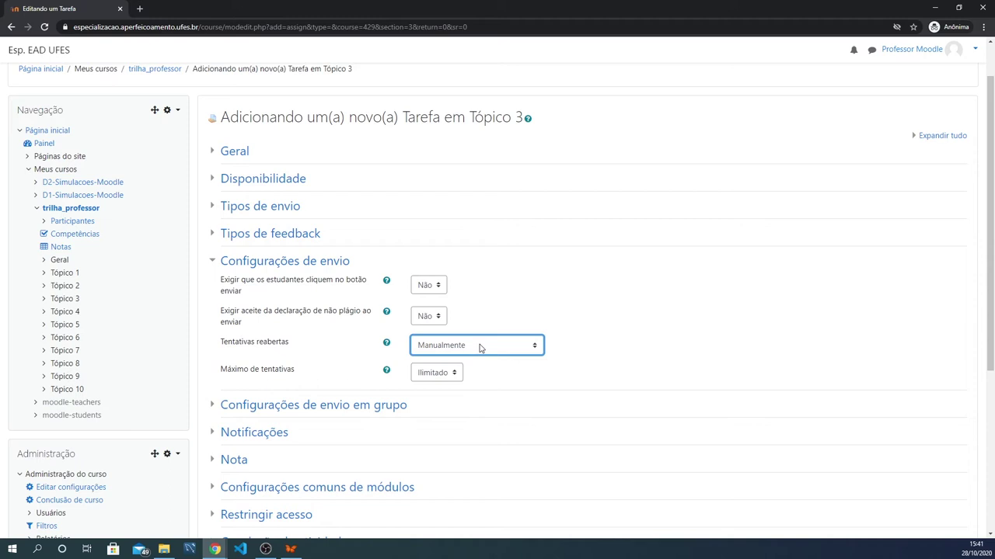
click(479, 348)
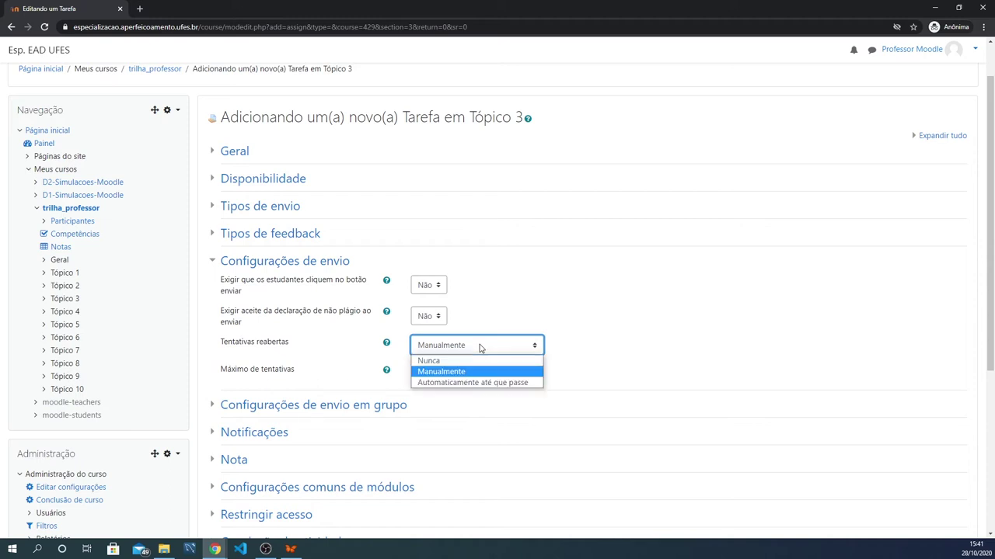
click(480, 348)
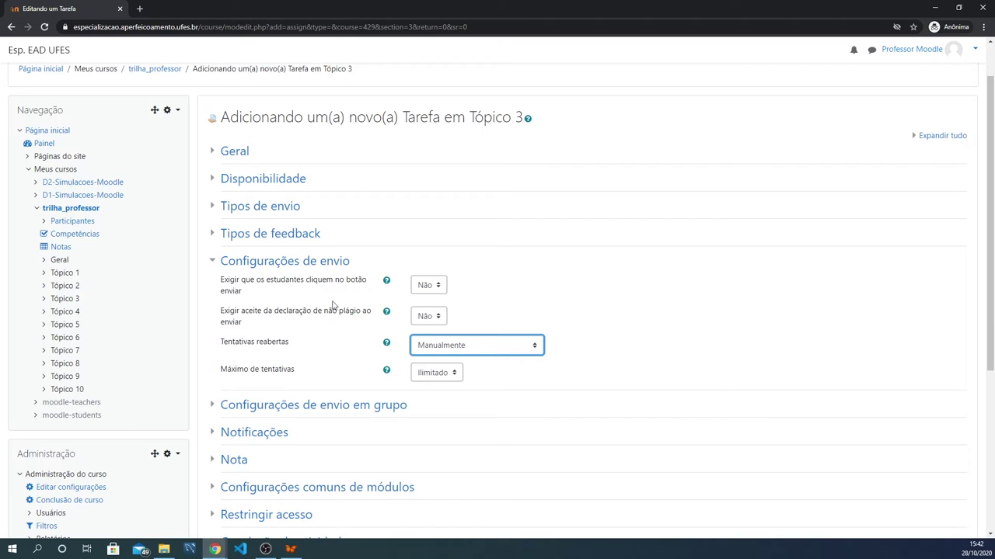
click(212, 262)
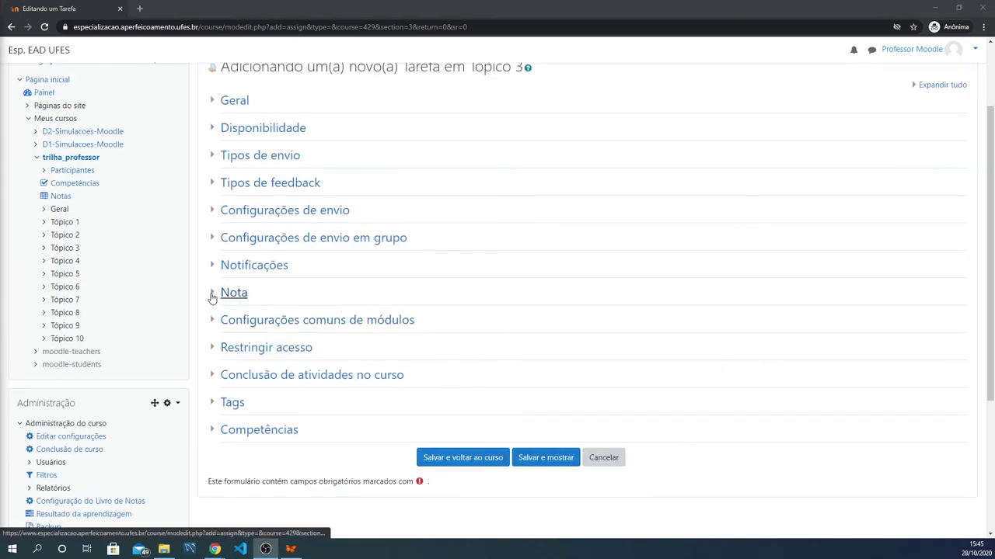
Step: In the Nota section, try Nenhum as the grade type and return it to Pontos
click(213, 297)
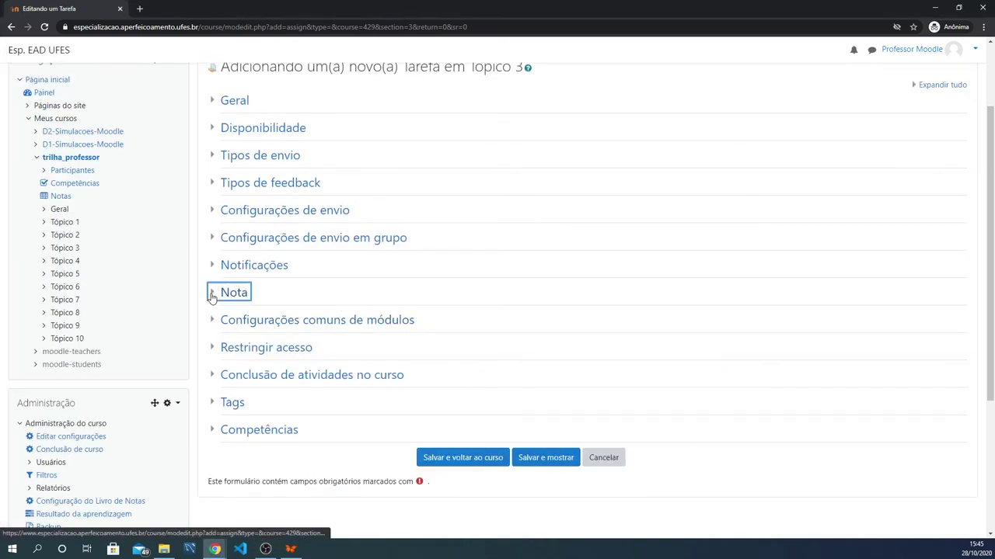
scroll(566, 271, down, 2)
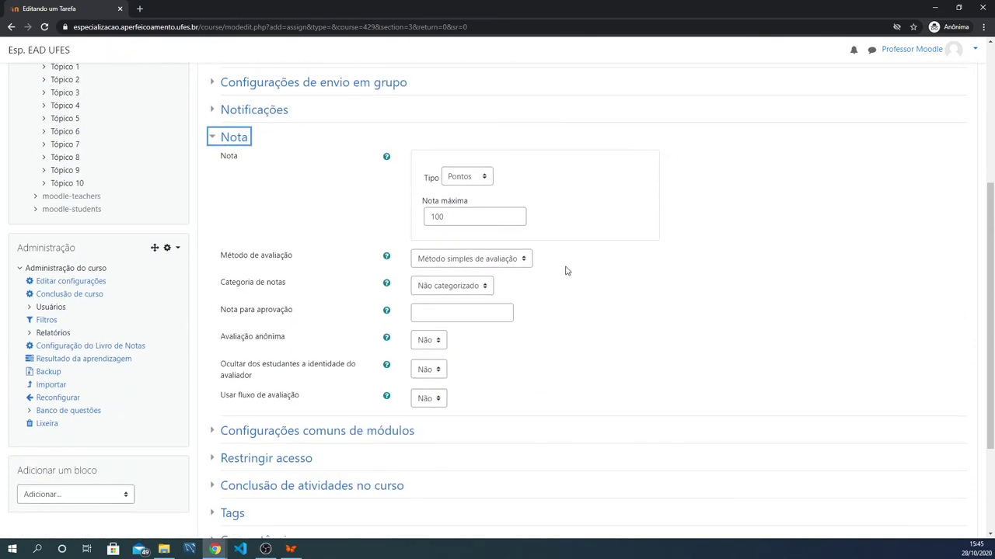
click(466, 176)
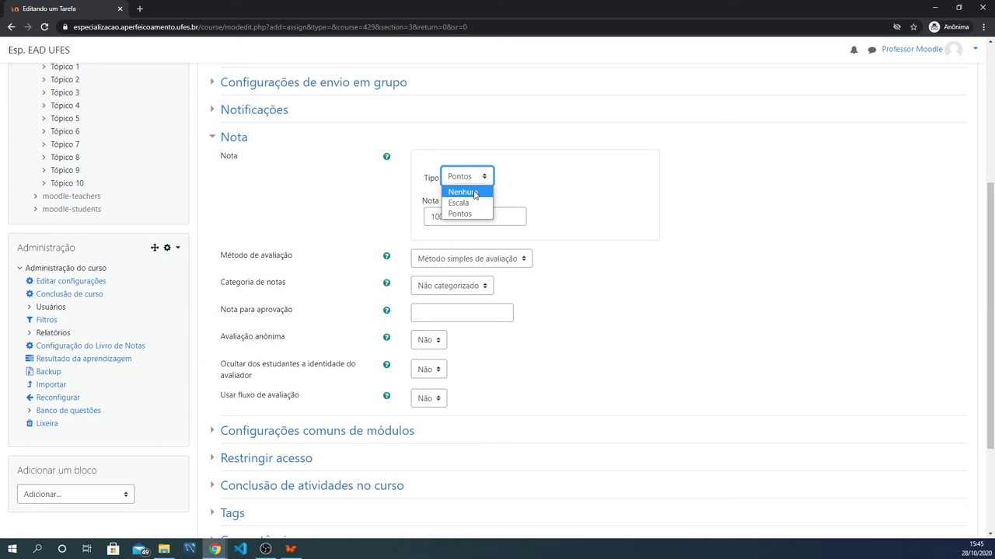
click(475, 193)
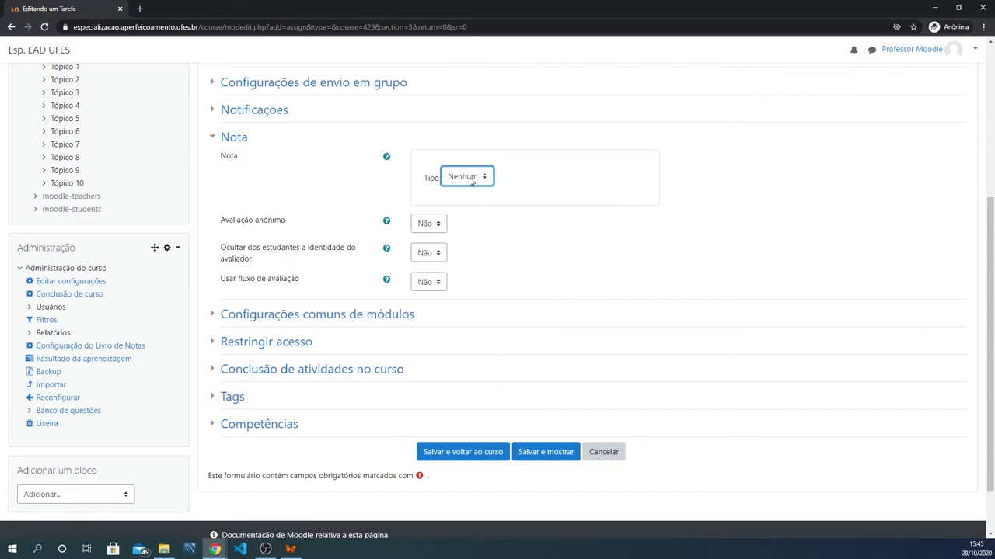
click(470, 181)
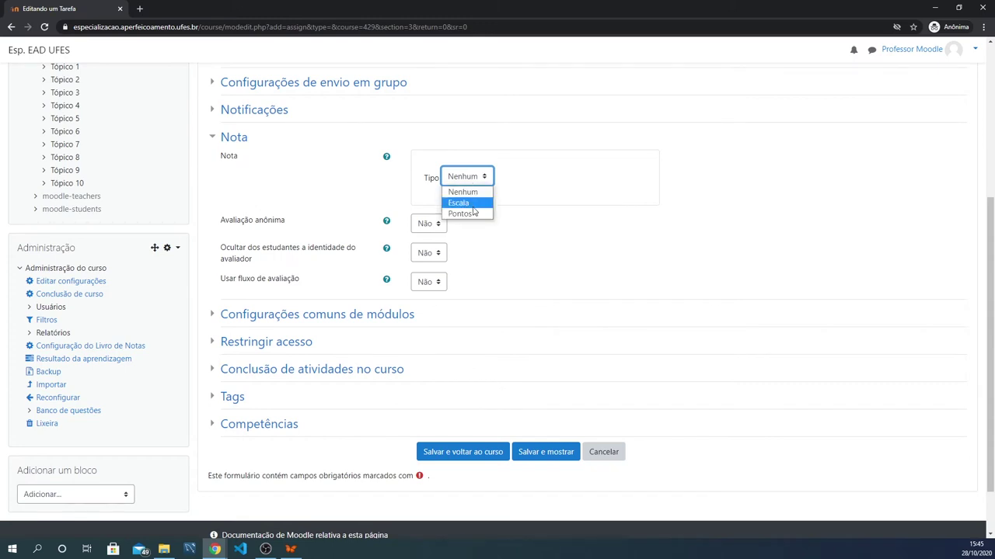
click(469, 215)
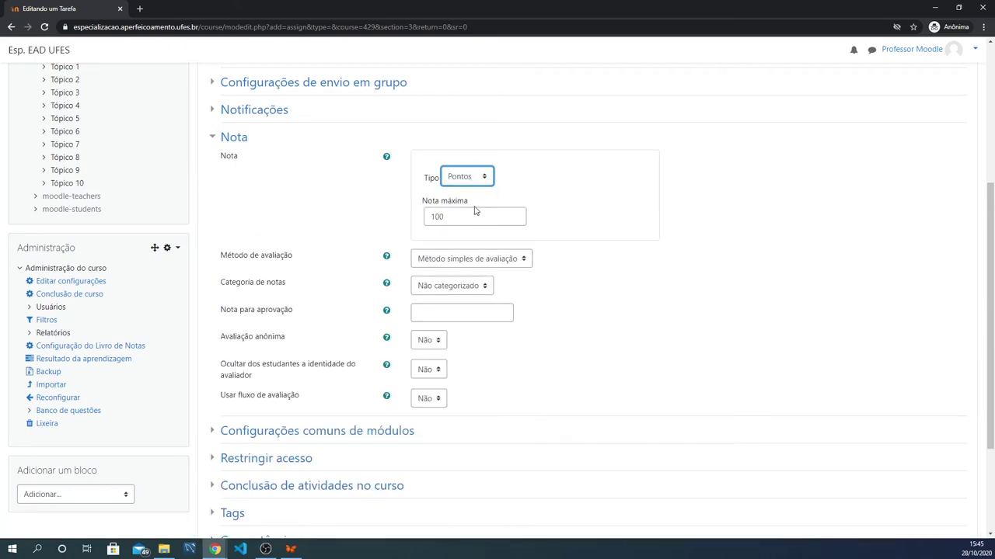
Step: Examine the Nota máxima, Método de avaliação and Nota para aprovação fields, then collapse the Nota section
click(451, 218)
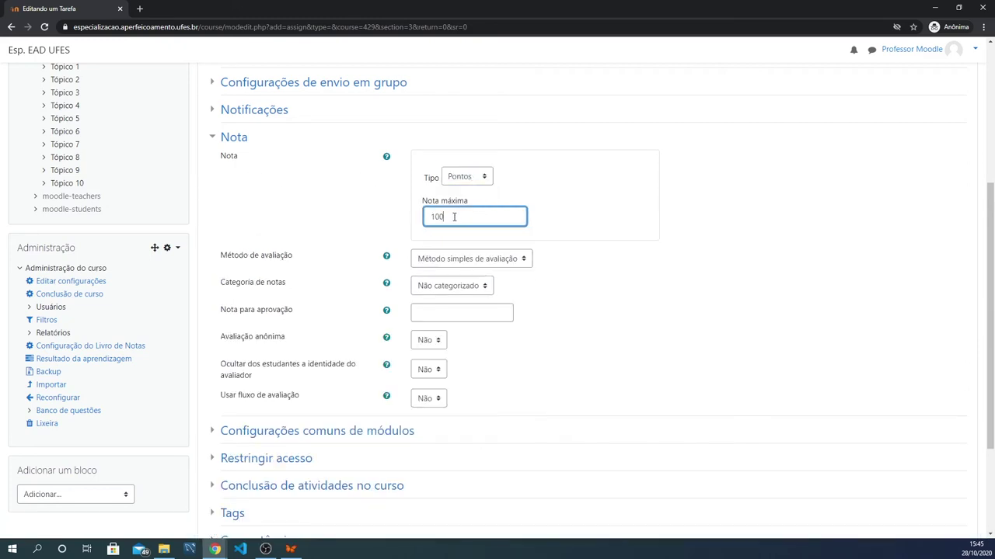
click(483, 263)
click(486, 272)
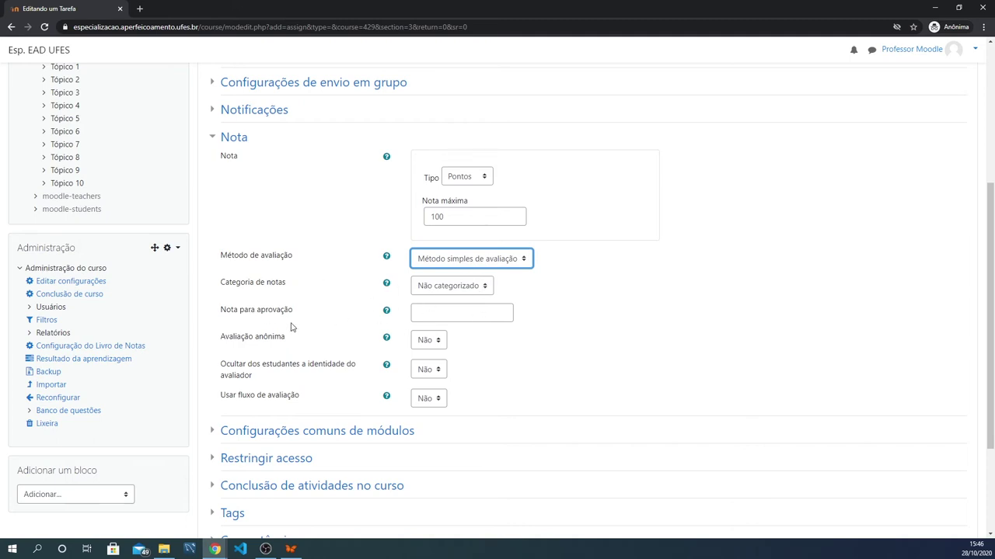
click(460, 317)
click(653, 330)
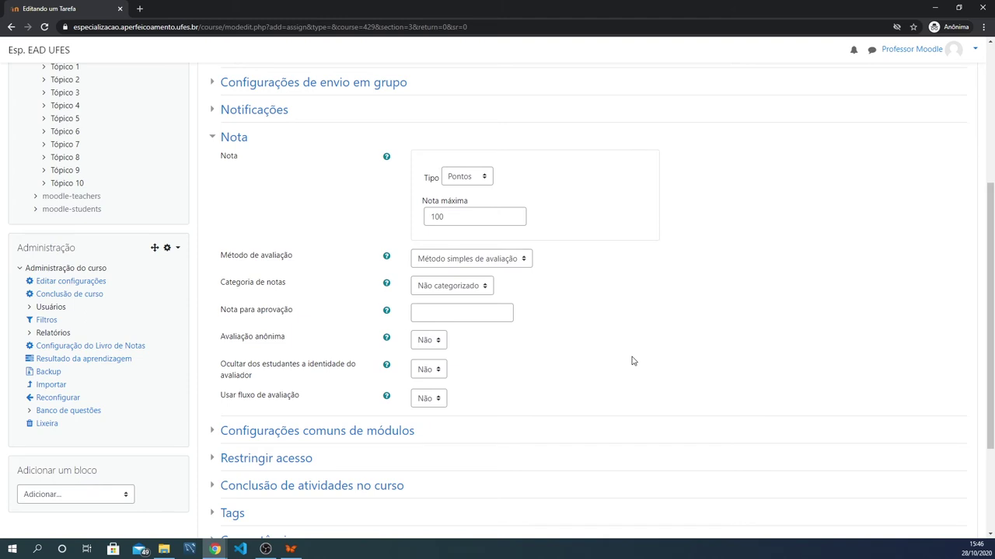
click(225, 136)
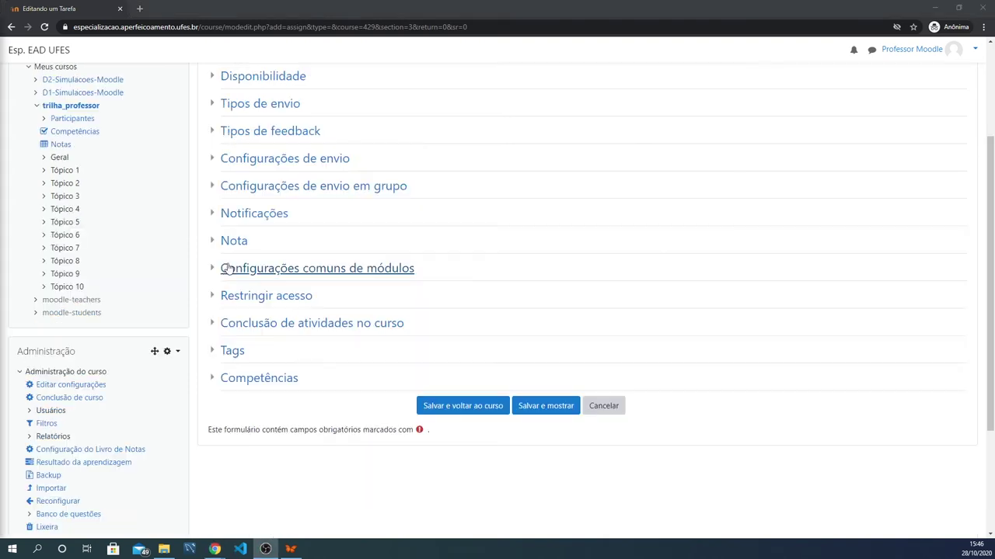
Step: Examine the Disponibilidade options under Configurações comuns de módulos
click(214, 270)
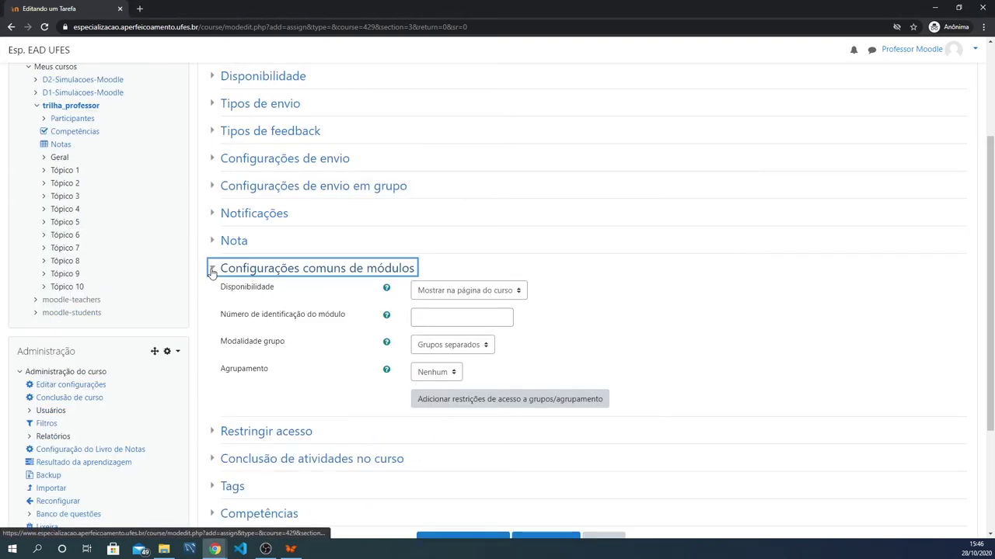
click(491, 291)
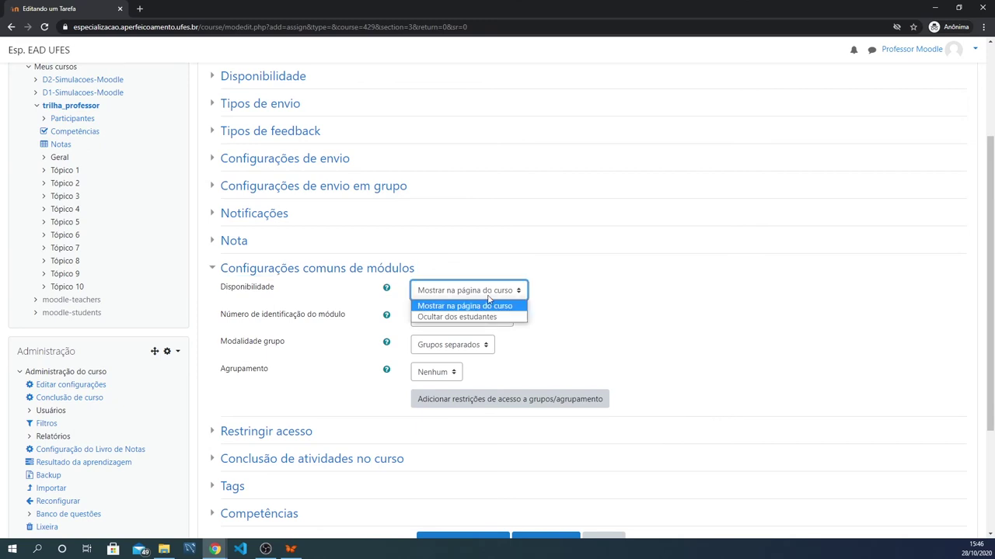
click(218, 278)
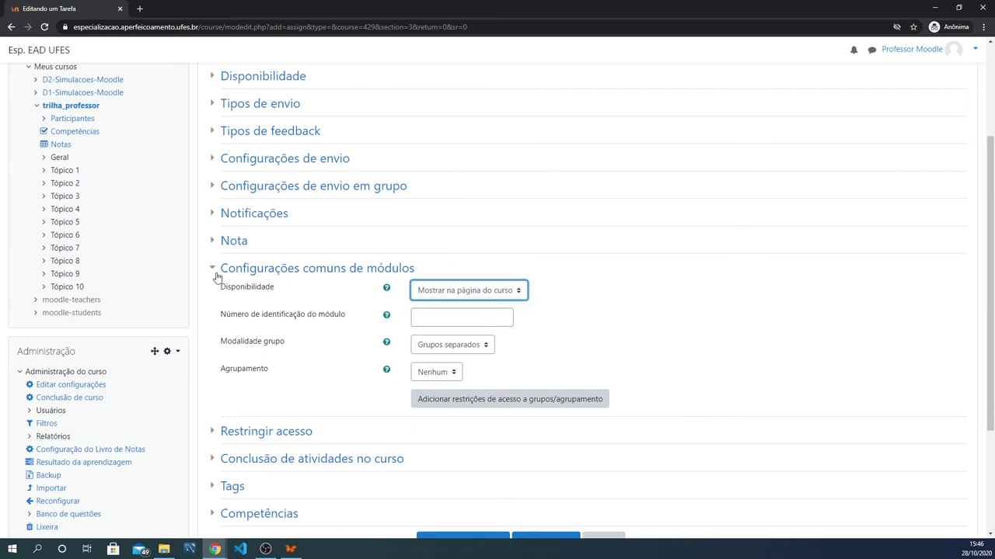
Step: Try Nenhum grupo for Modalidade grupo, return it to Grupos separados and collapse the common module settings
click(471, 348)
click(462, 357)
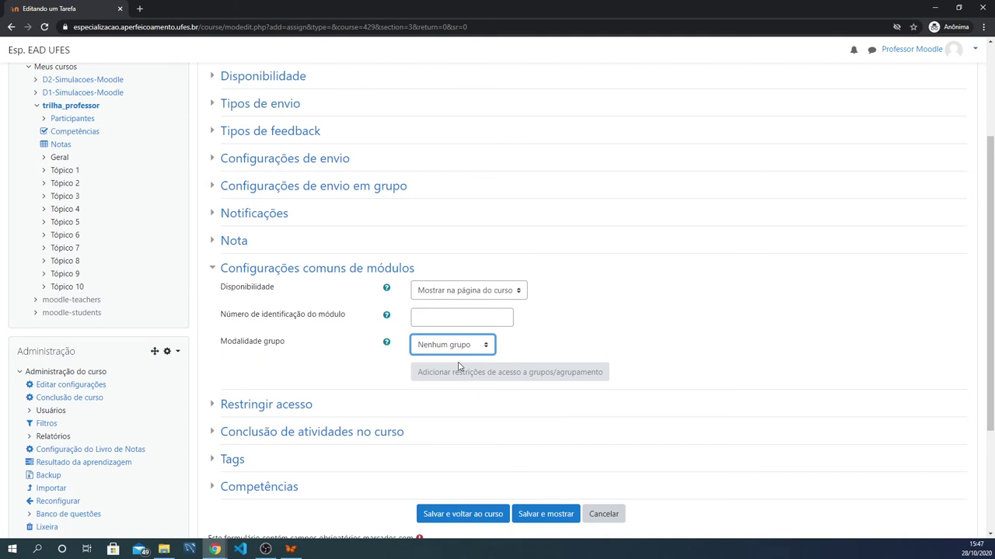
click(486, 341)
click(450, 368)
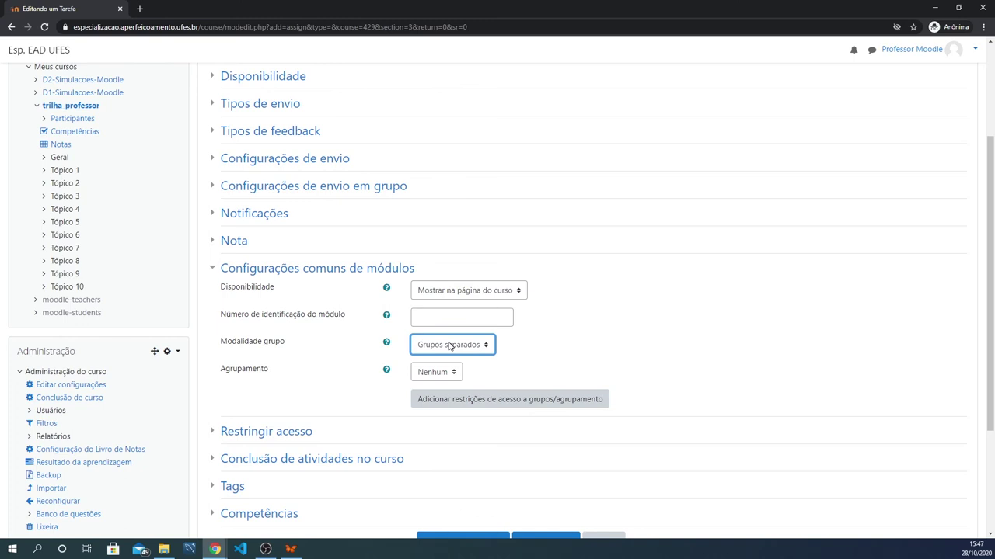
click(317, 268)
Step: Examine the Acompanhamento de Conclusão options under Conclusão de atividades no curso and collapse the section
click(217, 323)
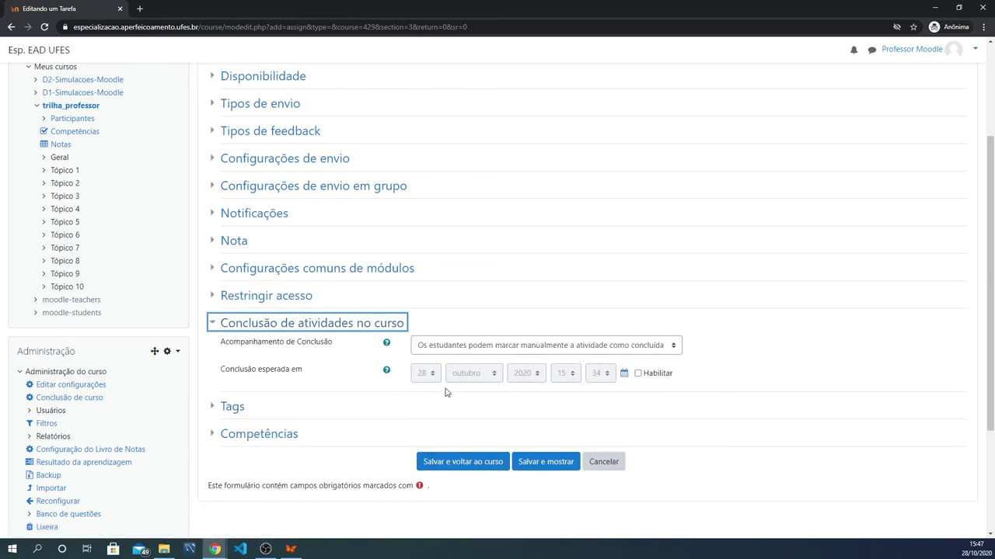
click(568, 347)
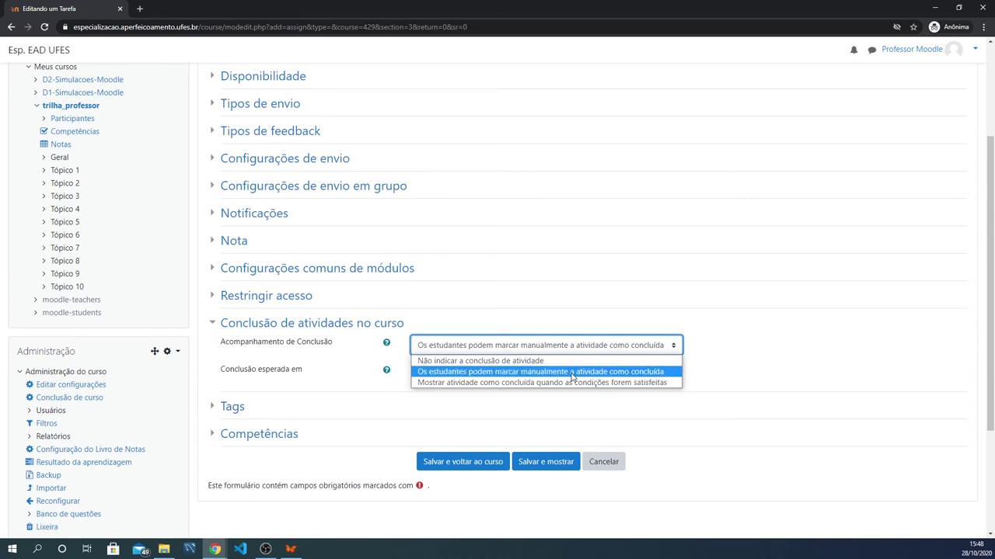
click(605, 346)
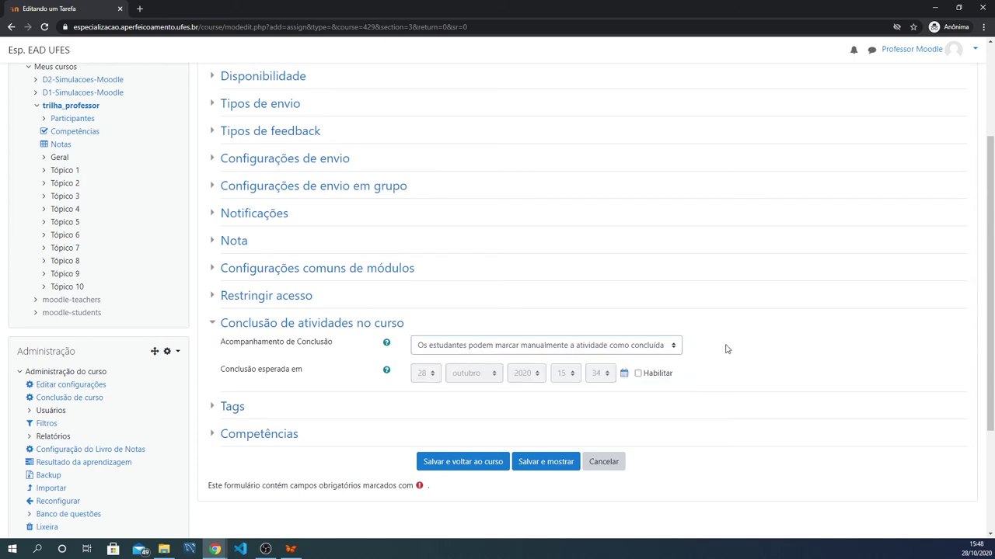
click(576, 326)
scroll(590, 322, up, 1)
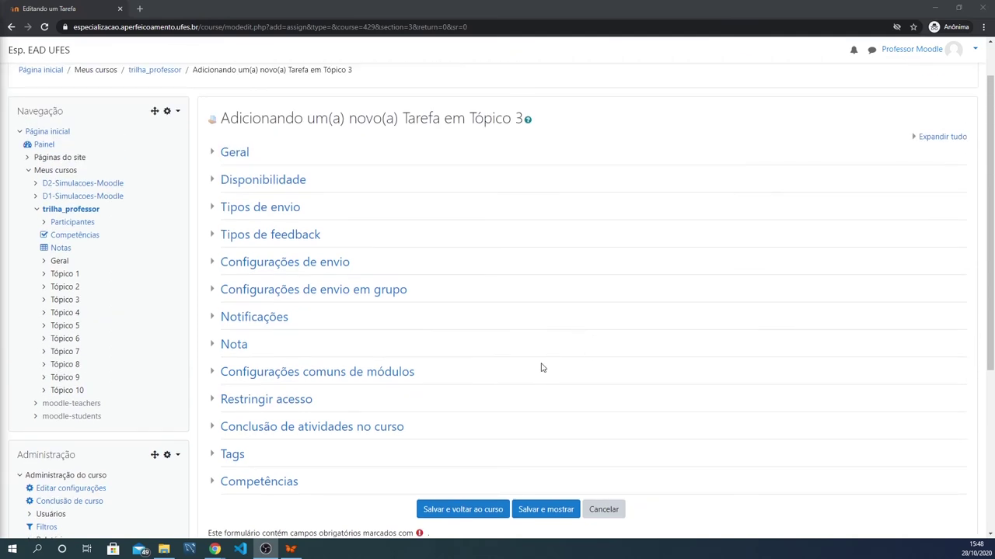
Step: In Geral, name the assignment "Nova tarefa" and enter the description "Me envie um texto sobre o dia de hoje."
click(233, 152)
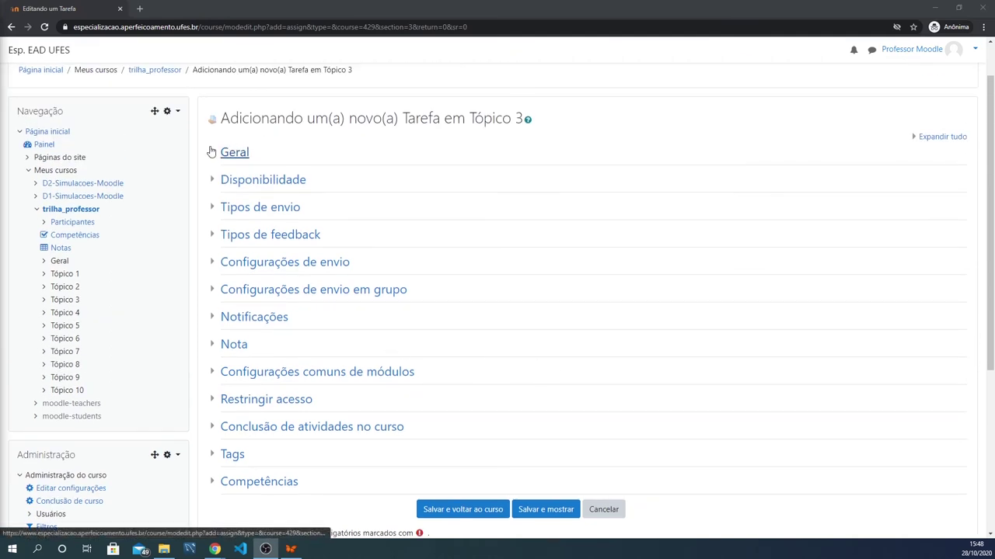
click(475, 178)
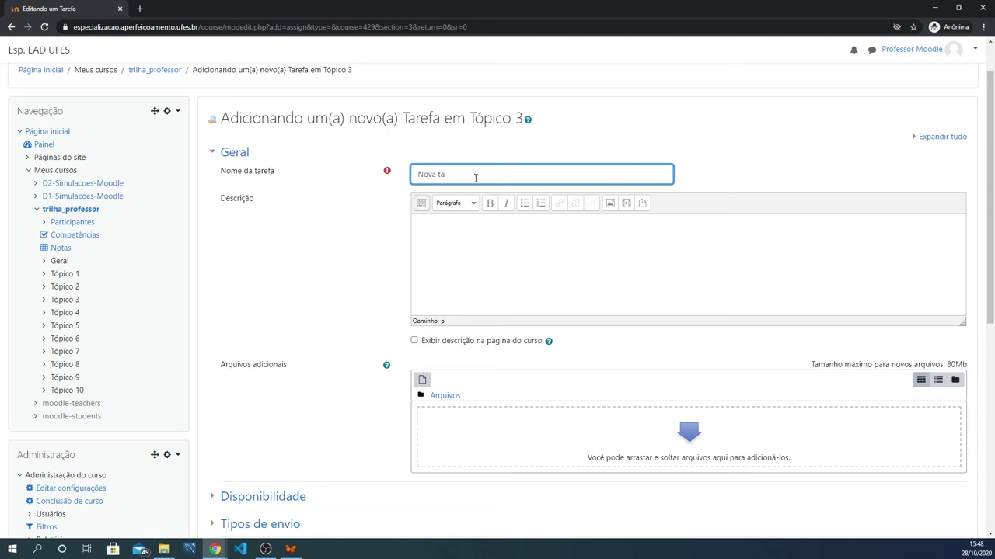
click(477, 238)
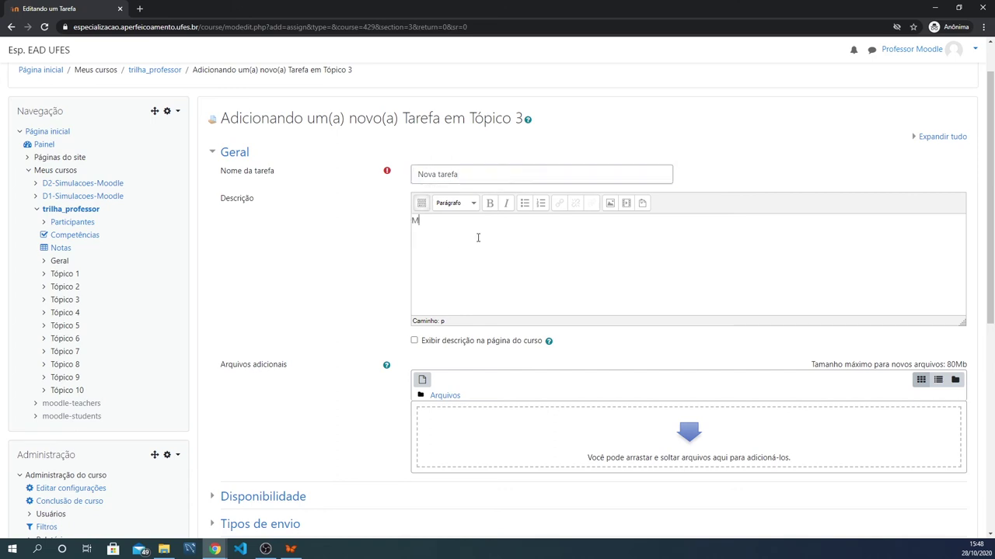
key(BackSpace)
text(Me envie um texto sobre o dia de)
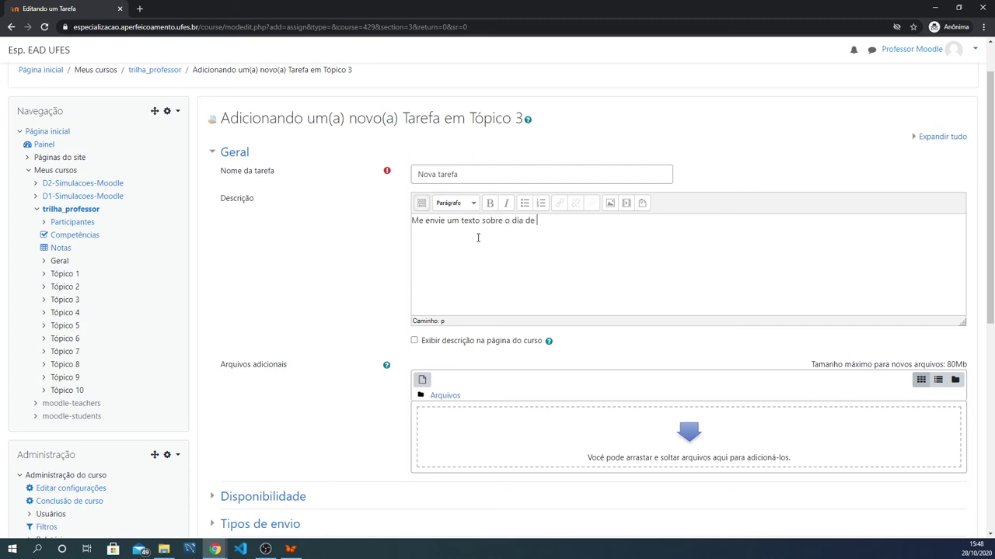
text( hoje.)
Step: Upload cargo traffic.png from the Imagens folder to the assignment's Arquivos adicionais
scroll(512, 237, down, 2)
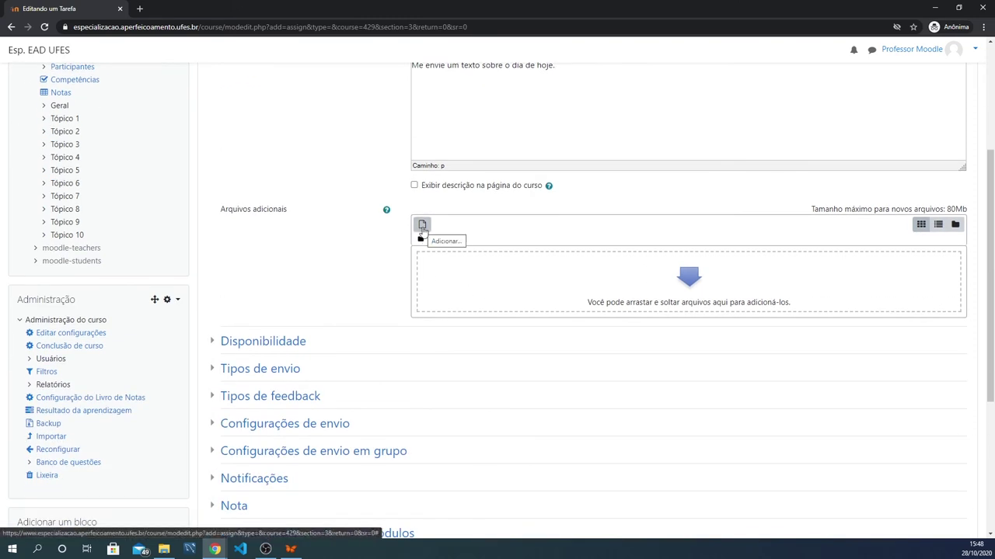
click(422, 227)
click(454, 246)
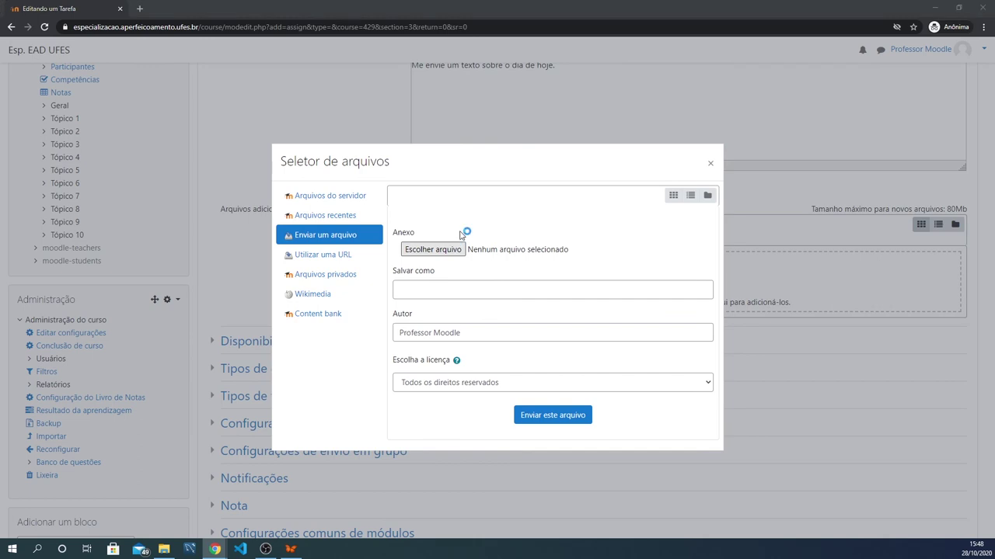
click(365, 91)
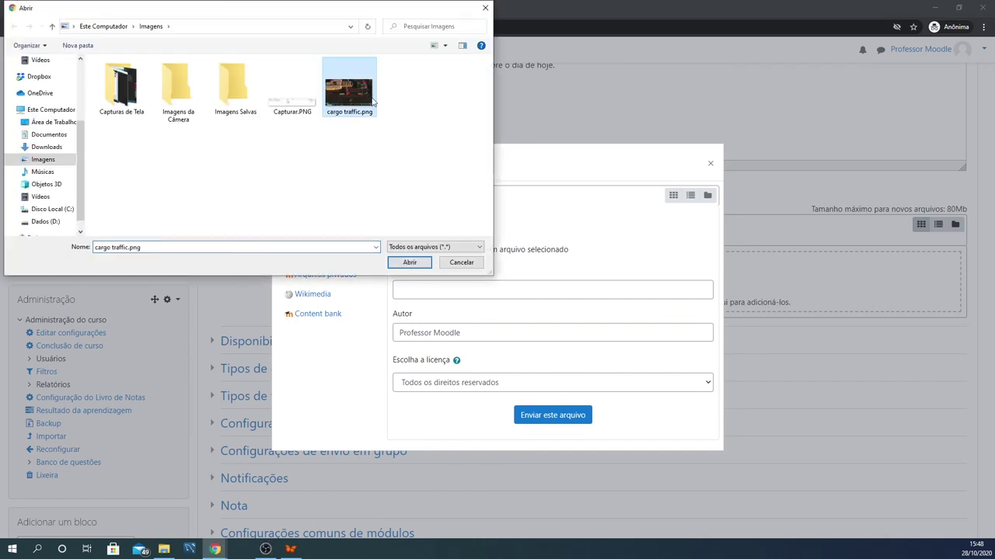
click(416, 263)
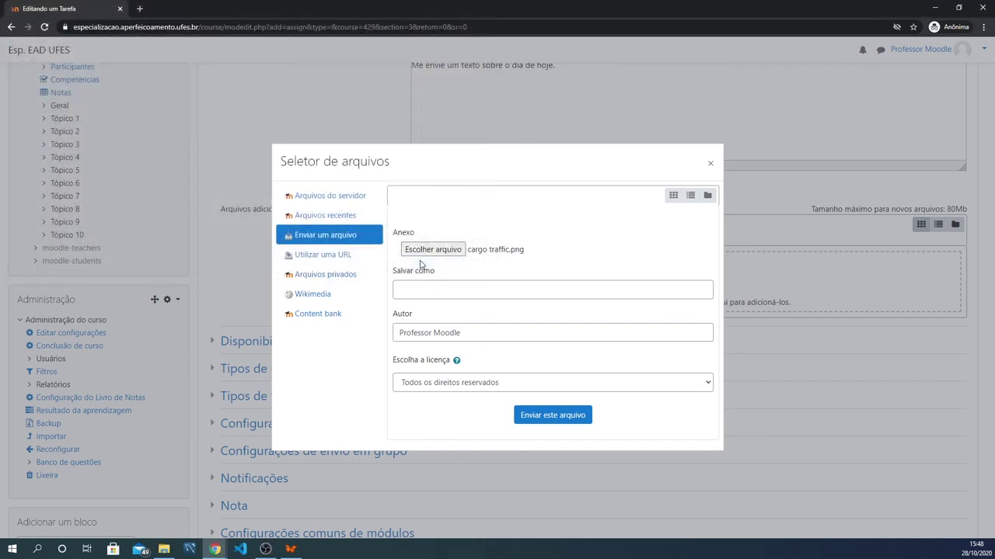
click(559, 414)
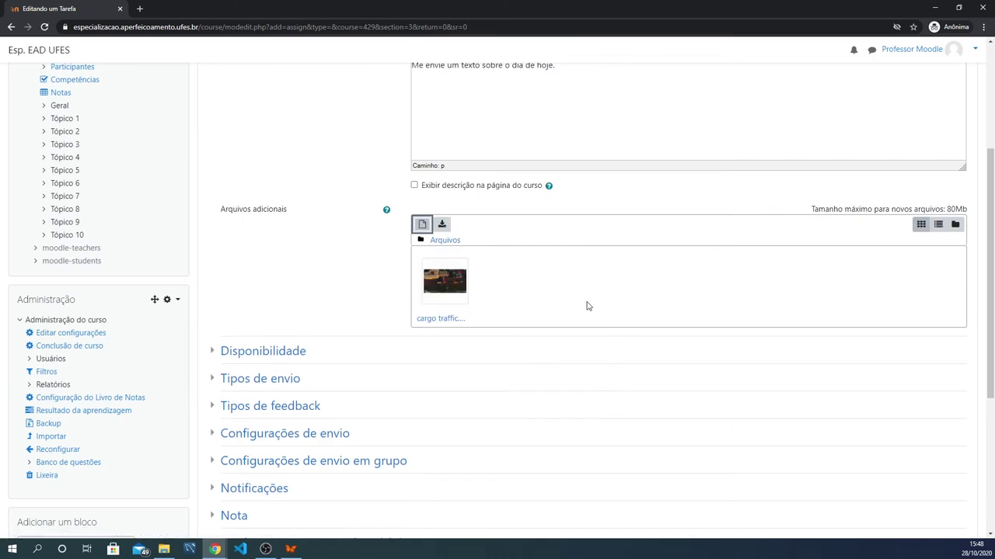
Step: Review the completed Geral section and the dates under Disponibilidade, leaving both sections collapsed
scroll(588, 304, up, 1)
scroll(585, 282, down, 3)
scroll(364, 218, up, 4)
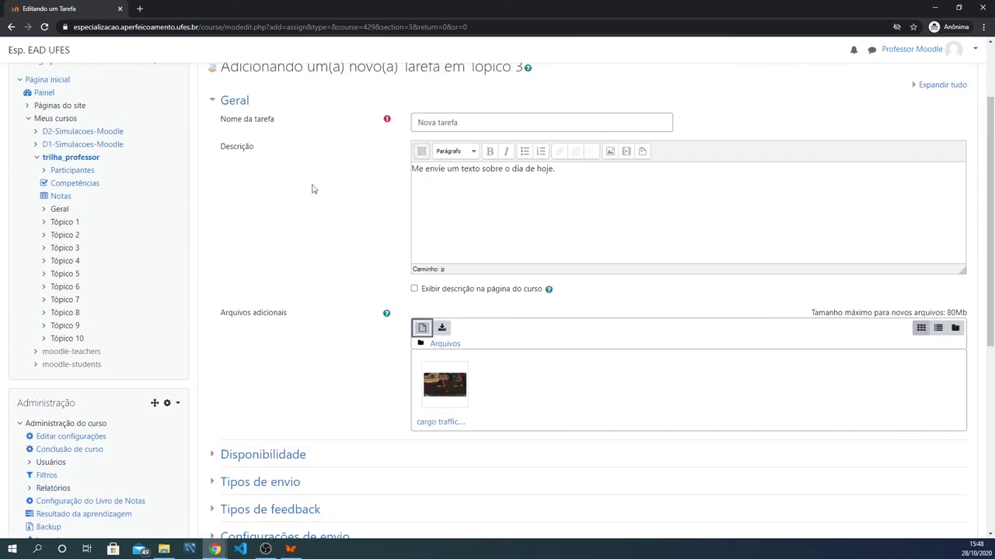
click(215, 100)
click(210, 129)
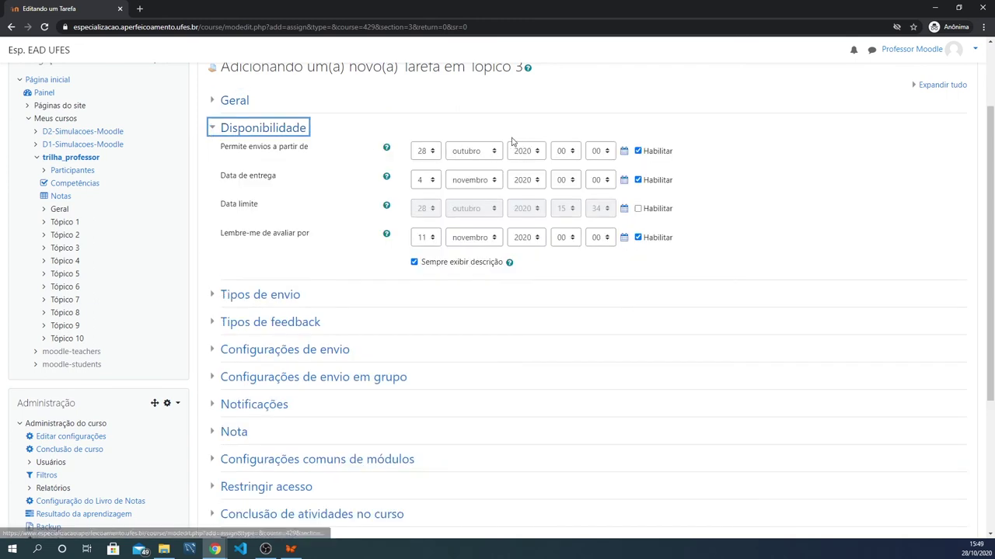
click(211, 129)
Step: Enable Envios de arquivo under Tipos de envio and collapse the section
click(215, 154)
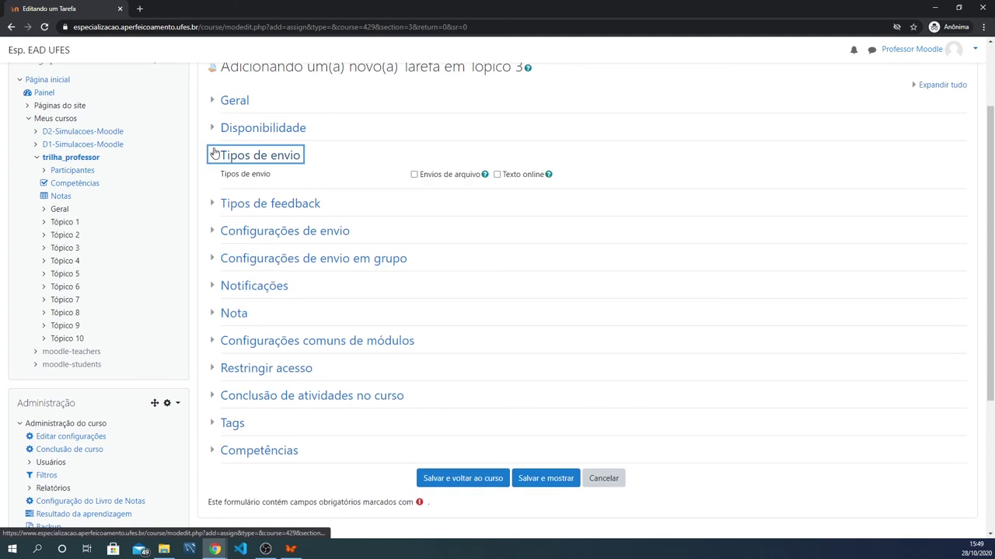
click(414, 175)
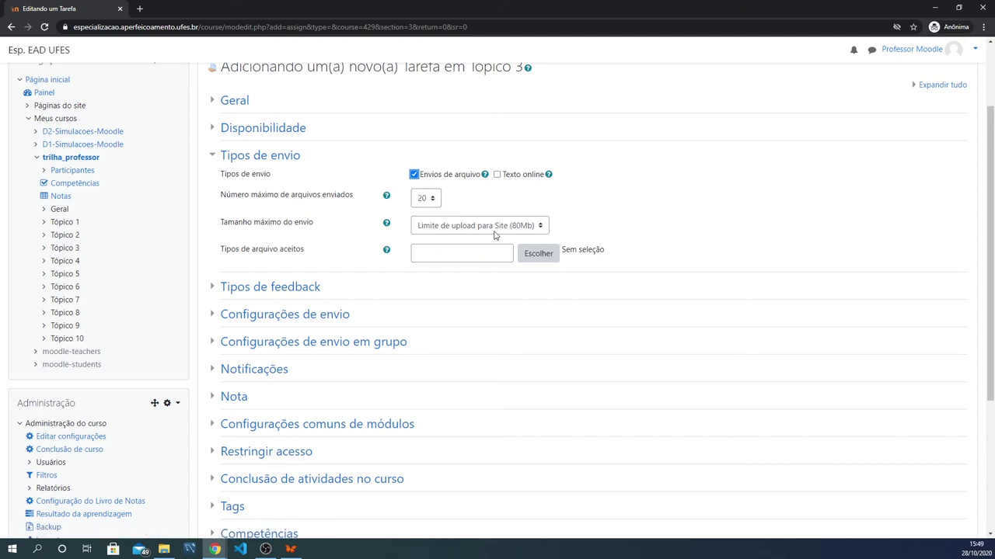
click(213, 157)
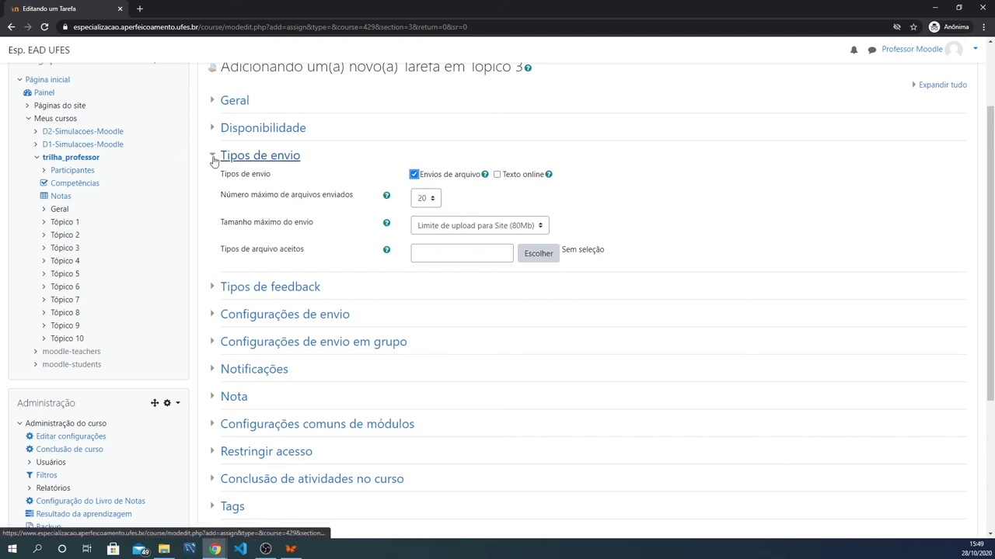
Step: Review the Tipos de feedback options, collapse them and expand Configurações de envio
click(218, 184)
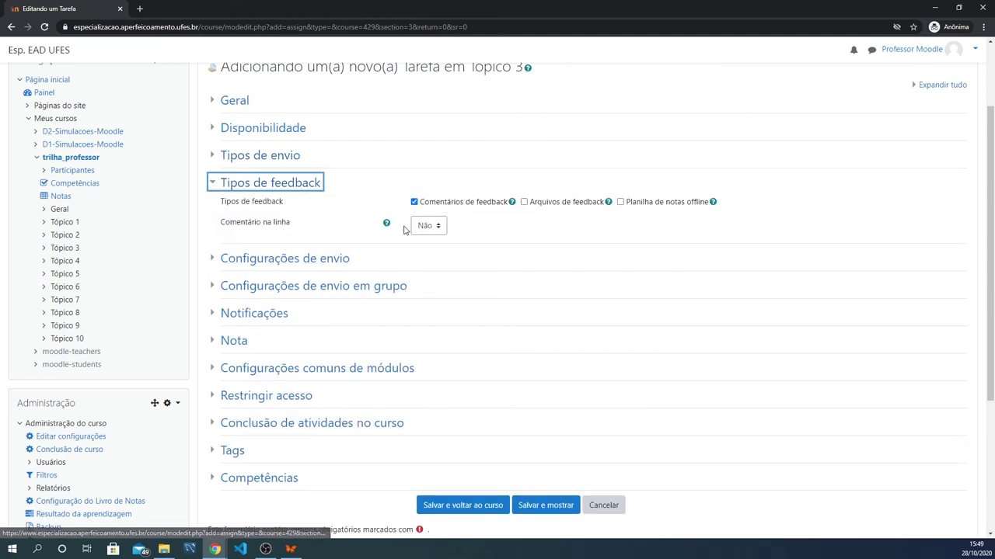
click(212, 186)
click(213, 211)
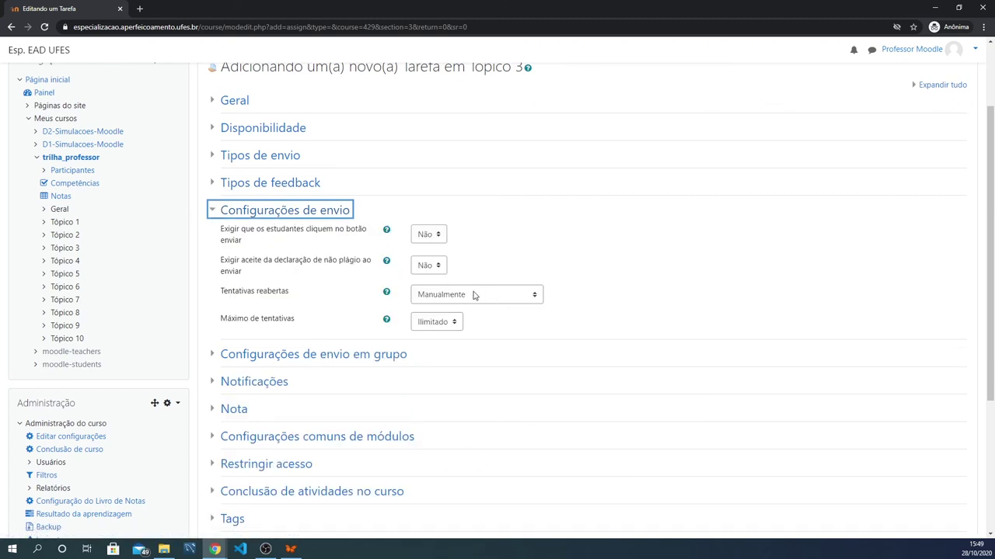
Step: Review the Configurações de envio em grupo and Nota settings, leaving them and Configurações de envio collapsed
click(214, 213)
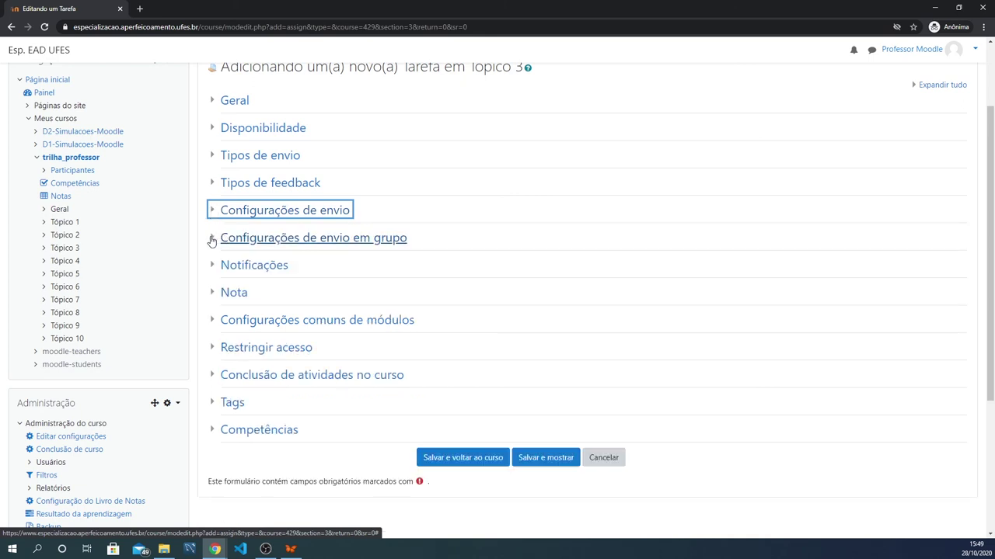
click(212, 240)
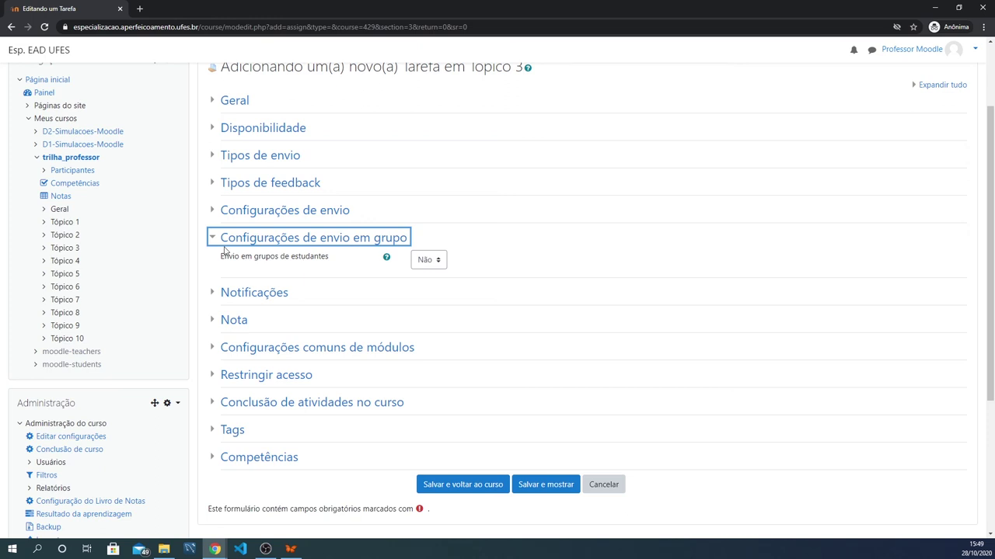
click(213, 242)
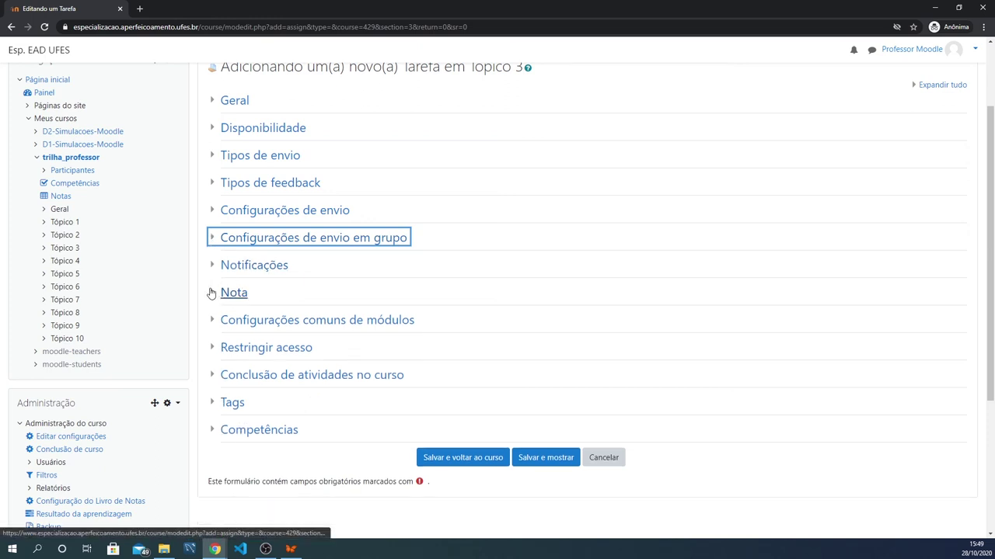
click(212, 293)
scroll(526, 269, down, 2)
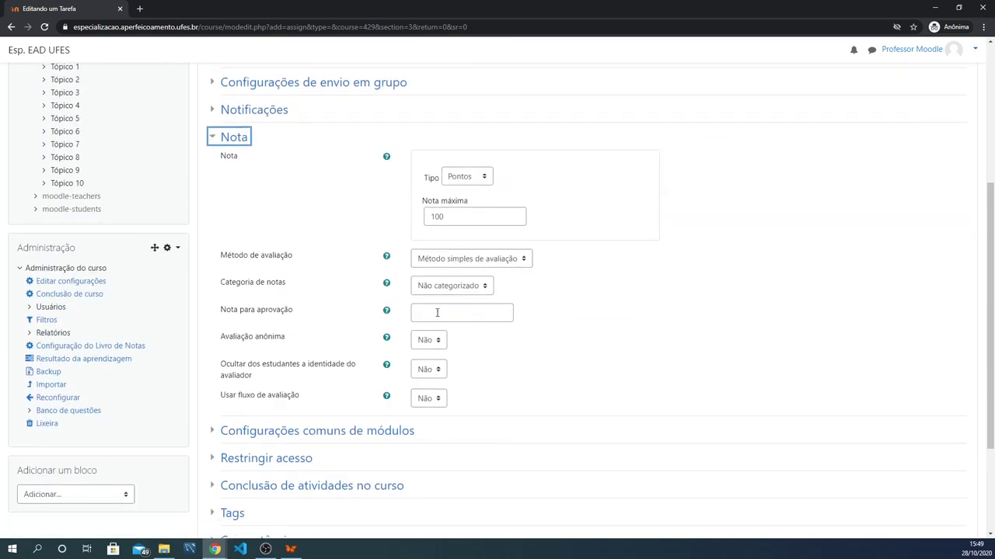
click(211, 137)
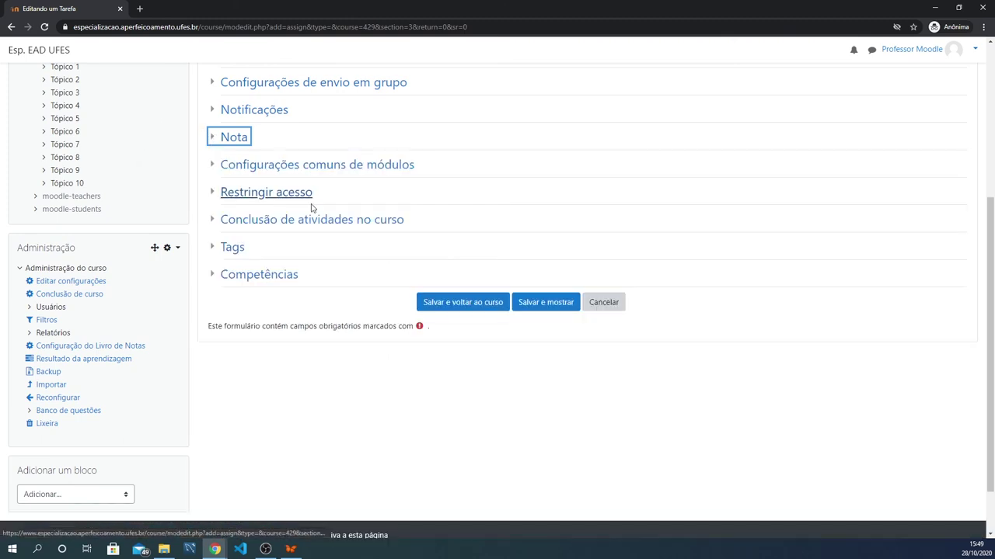
Step: Review the options under Configurações comuns de módulos and Conclusão de atividades no curso, leaving both sections collapsed
click(216, 167)
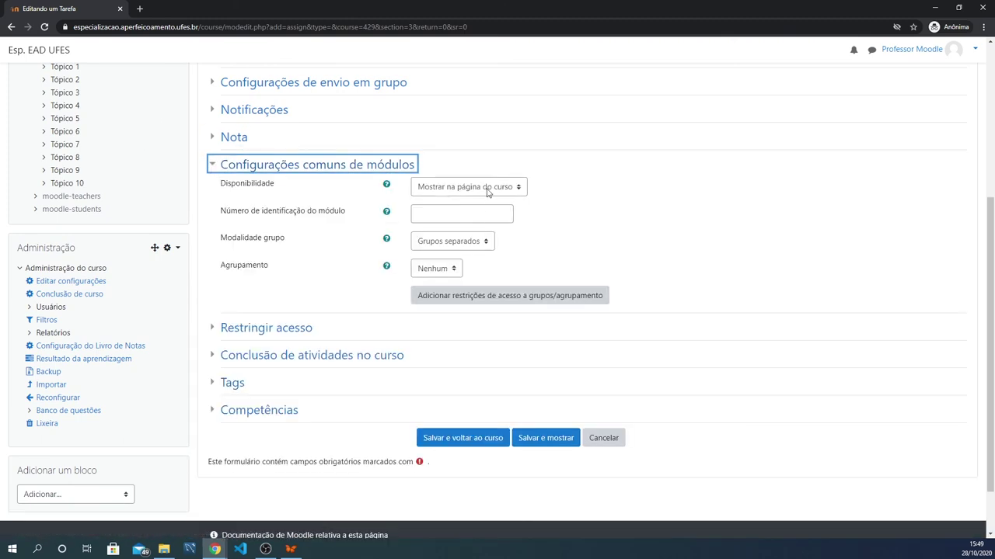
click(211, 164)
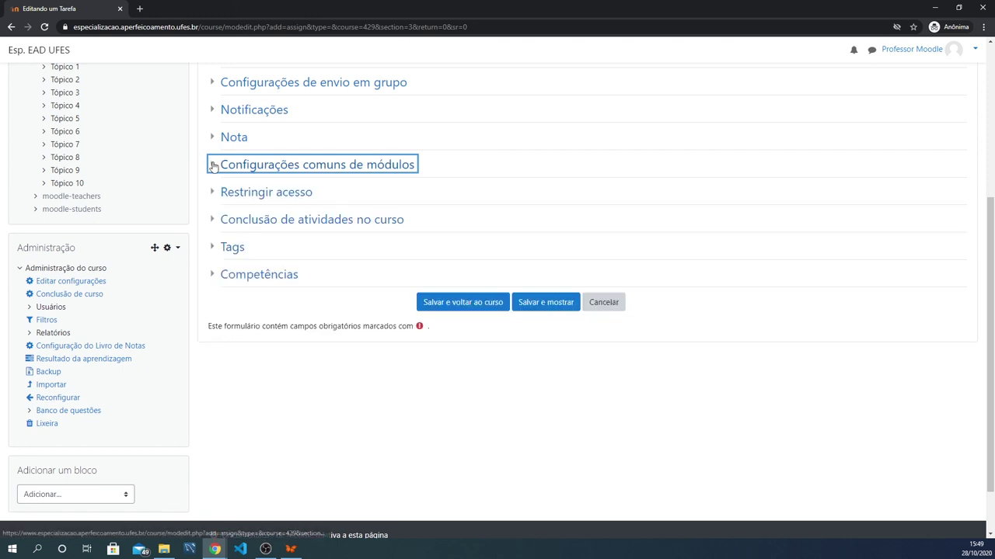
click(210, 222)
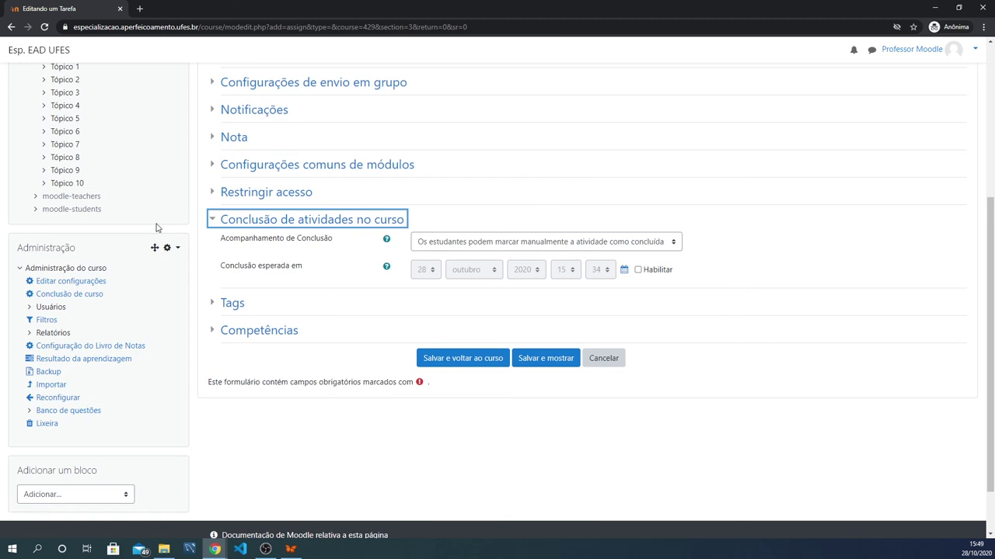
click(213, 228)
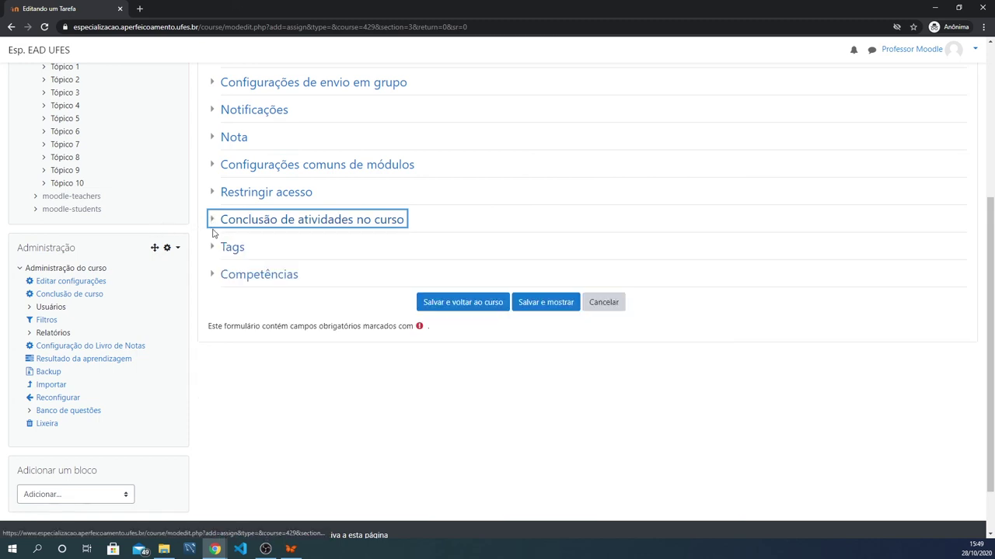
Step: Save the assignment, return to the course page and check its entry under Tópico 3
click(469, 306)
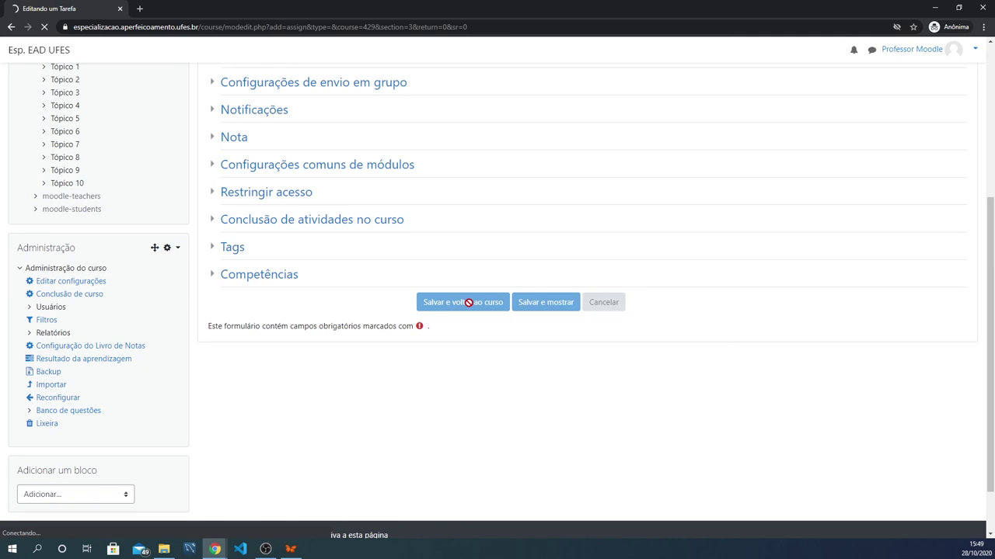
scroll(476, 287, up, 3)
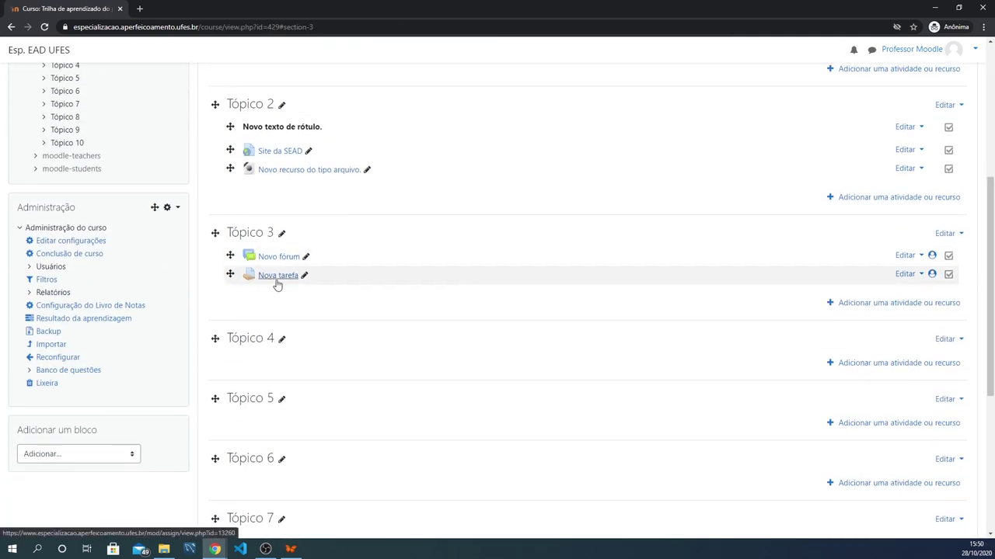
scroll(442, 306, up, 3)
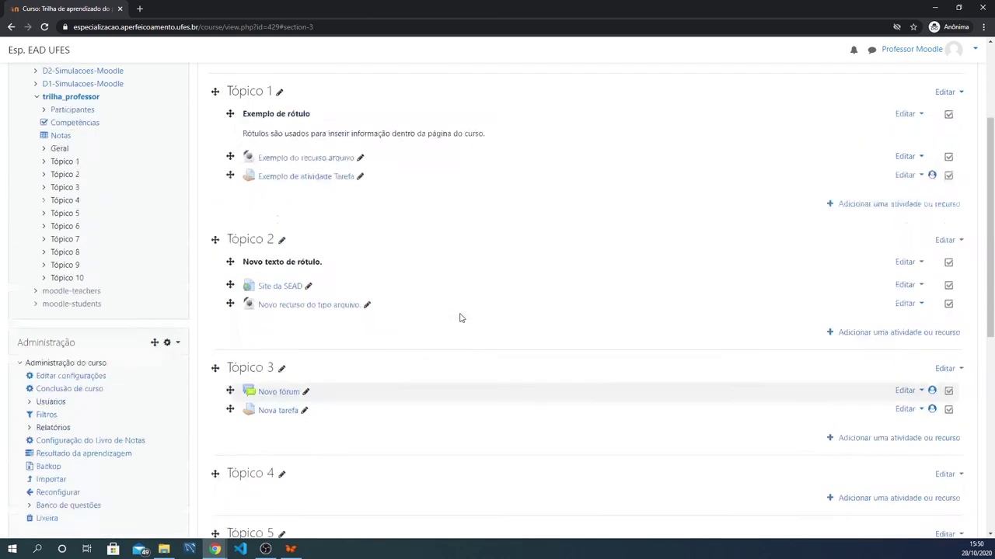
scroll(459, 224, up, 2)
scroll(462, 229, down, 3)
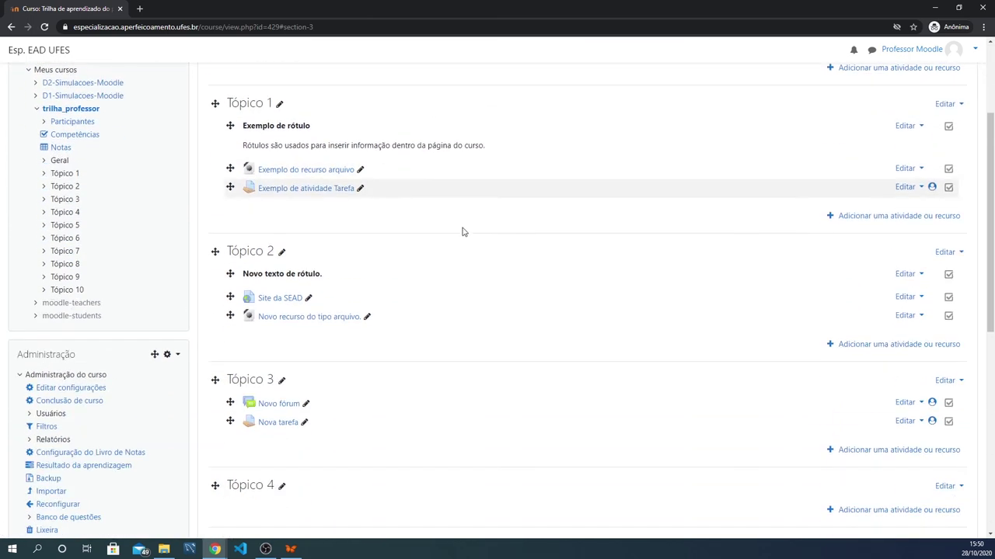
Step: Turn off the course's editing mode and look over Tópico 3 in the normal course view
scroll(466, 237, up, 1)
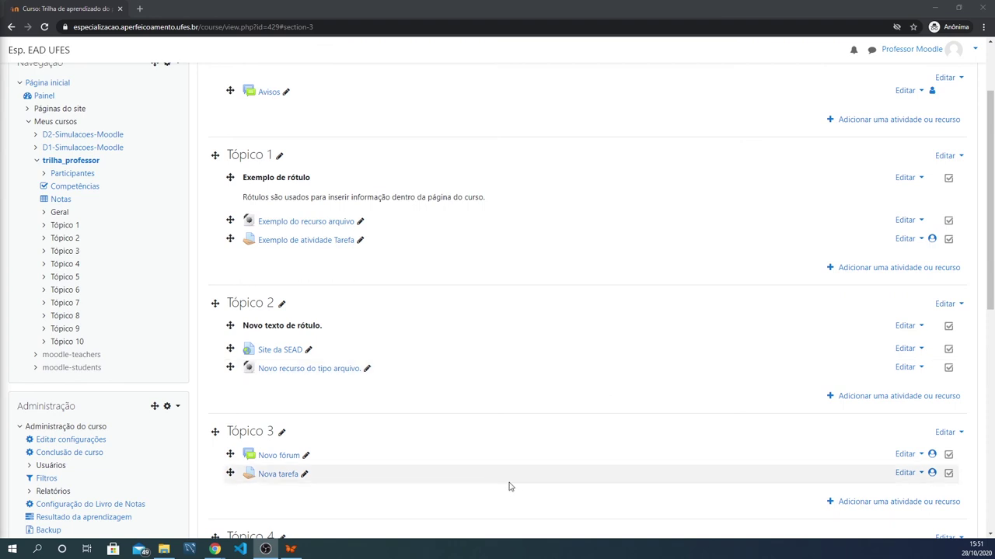
scroll(542, 466, up, 2)
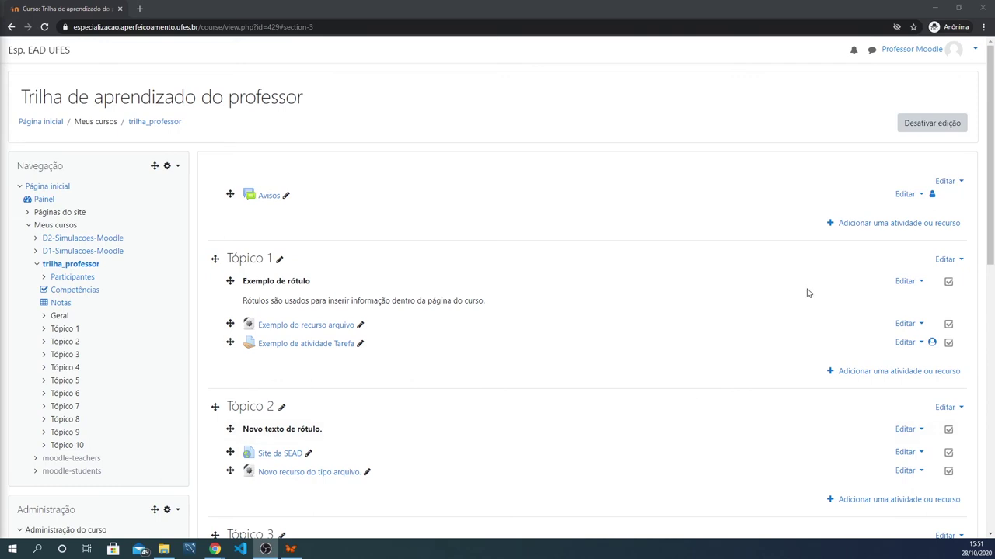
click(932, 123)
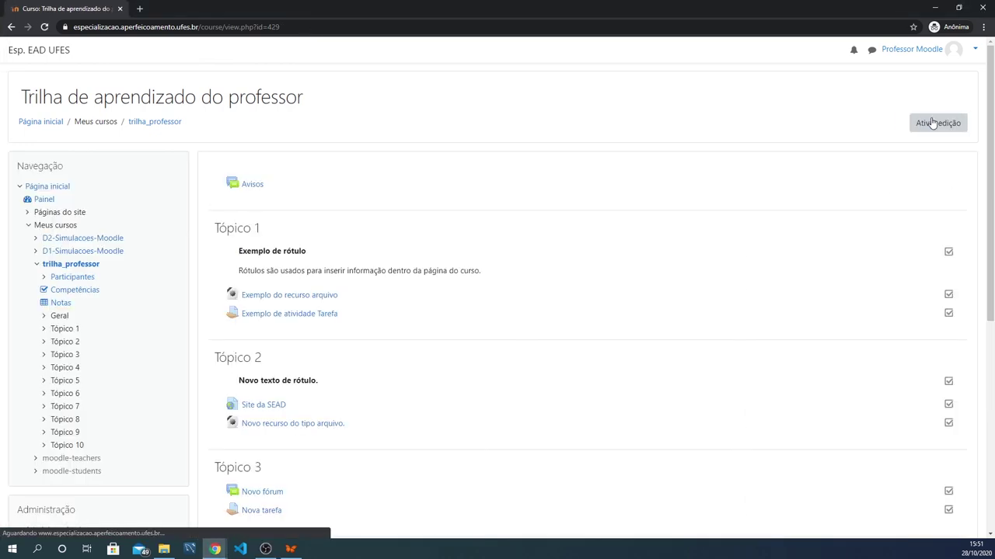
scroll(599, 297, down, 2)
scroll(294, 373, up, 1)
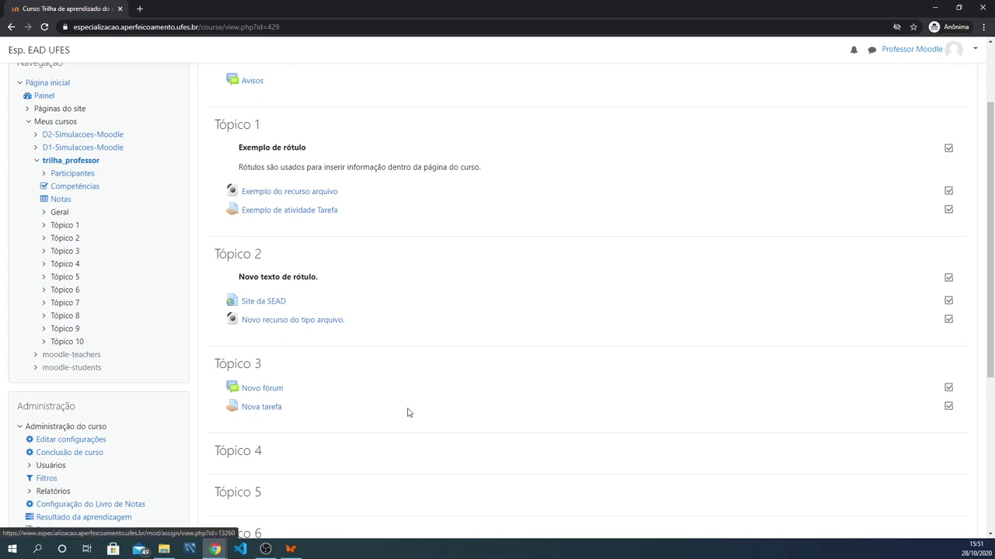
key(alt+Tab)
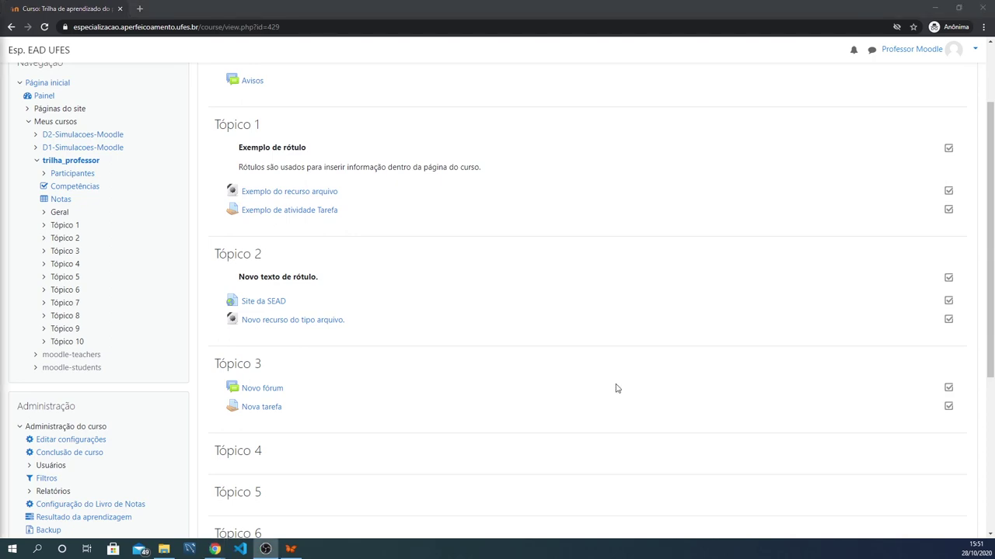